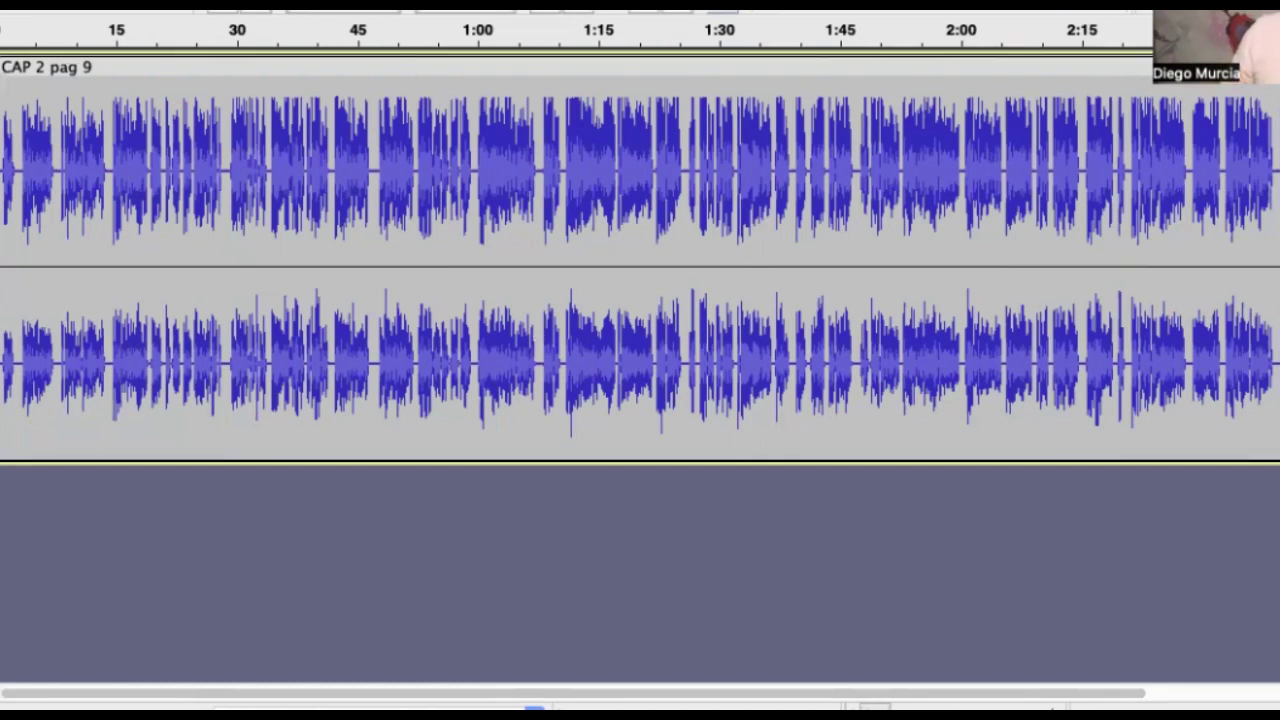
Split the stereo track "CAP 2 pag 9" to mono.
{"action": "left_click", "coordinate": [5, 67]}
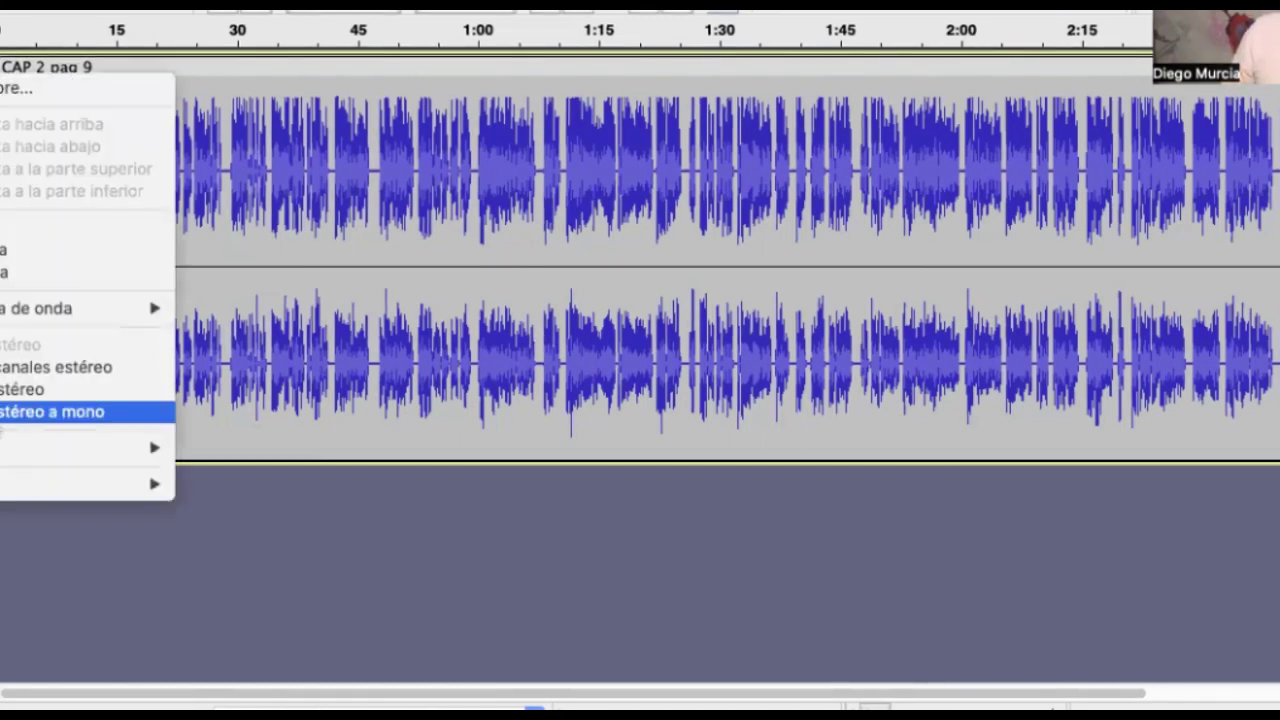
{"action": "left_click", "coordinate": [40, 411]}
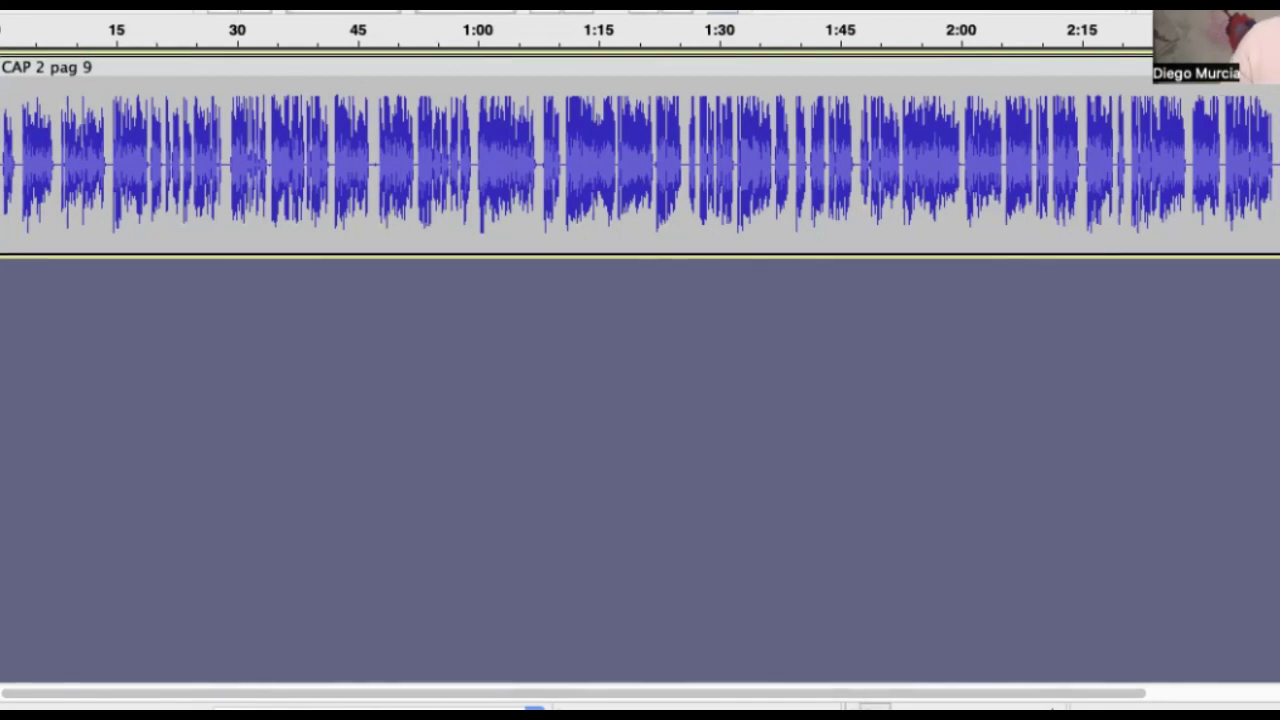
Delete the noisy tail of the recording from about 2:46.9 to the end of the clip.
{"action": "scroll", "coordinate": [880, 245], "scroll_direction": "up", "scroll_amount": 5}
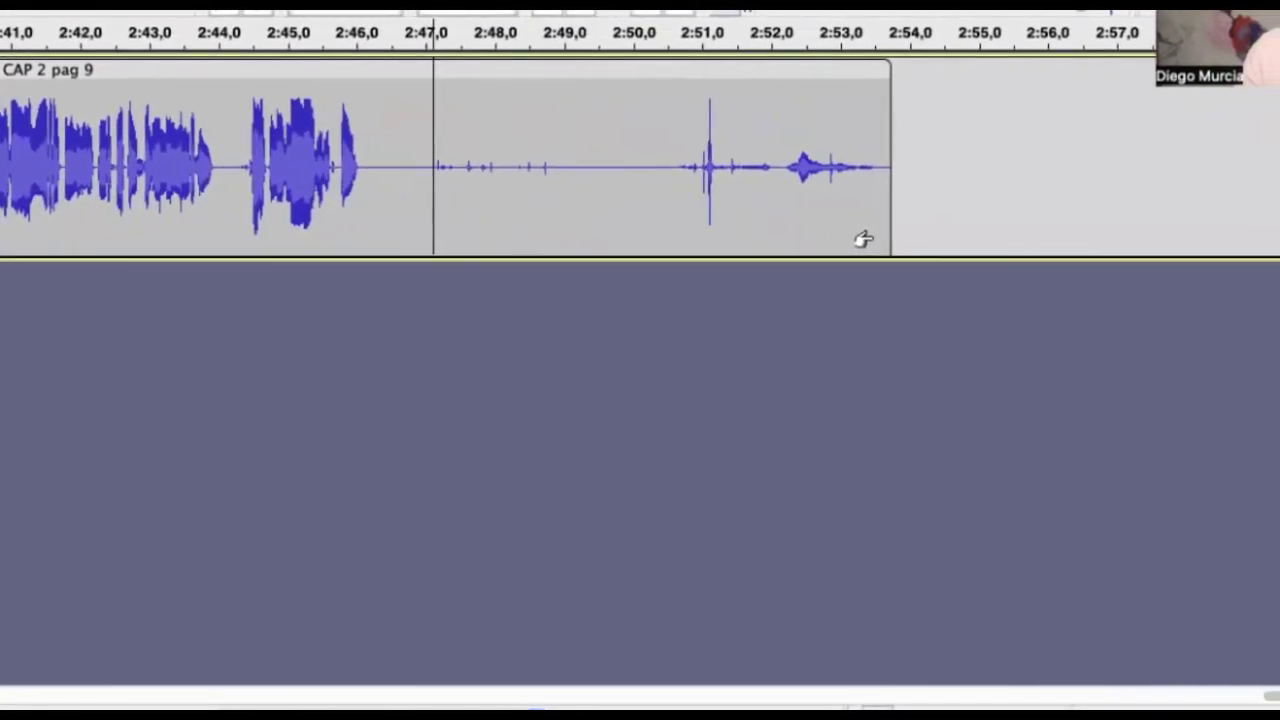
{"action": "scroll", "coordinate": [863, 240], "scroll_direction": "up", "scroll_amount": 3}
{"action": "scroll", "coordinate": [851, 249], "scroll_direction": "up", "scroll_amount": 3}
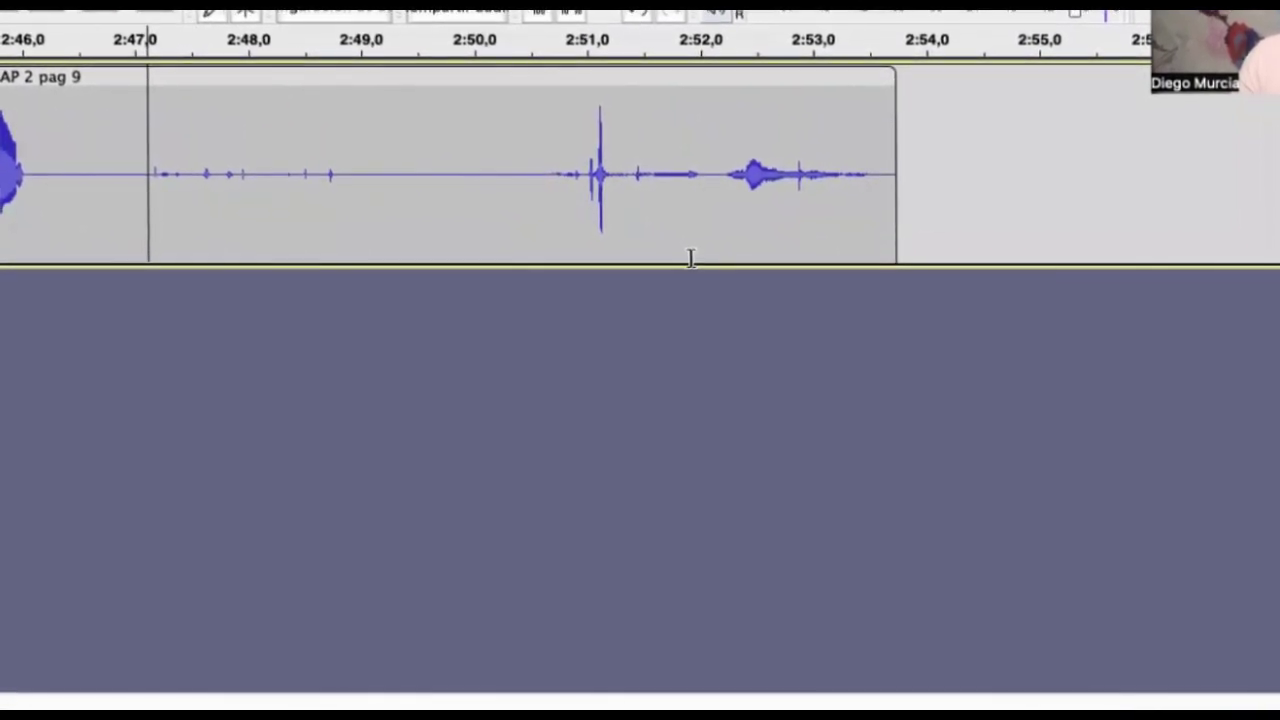
{"action": "key", "text": "space"}
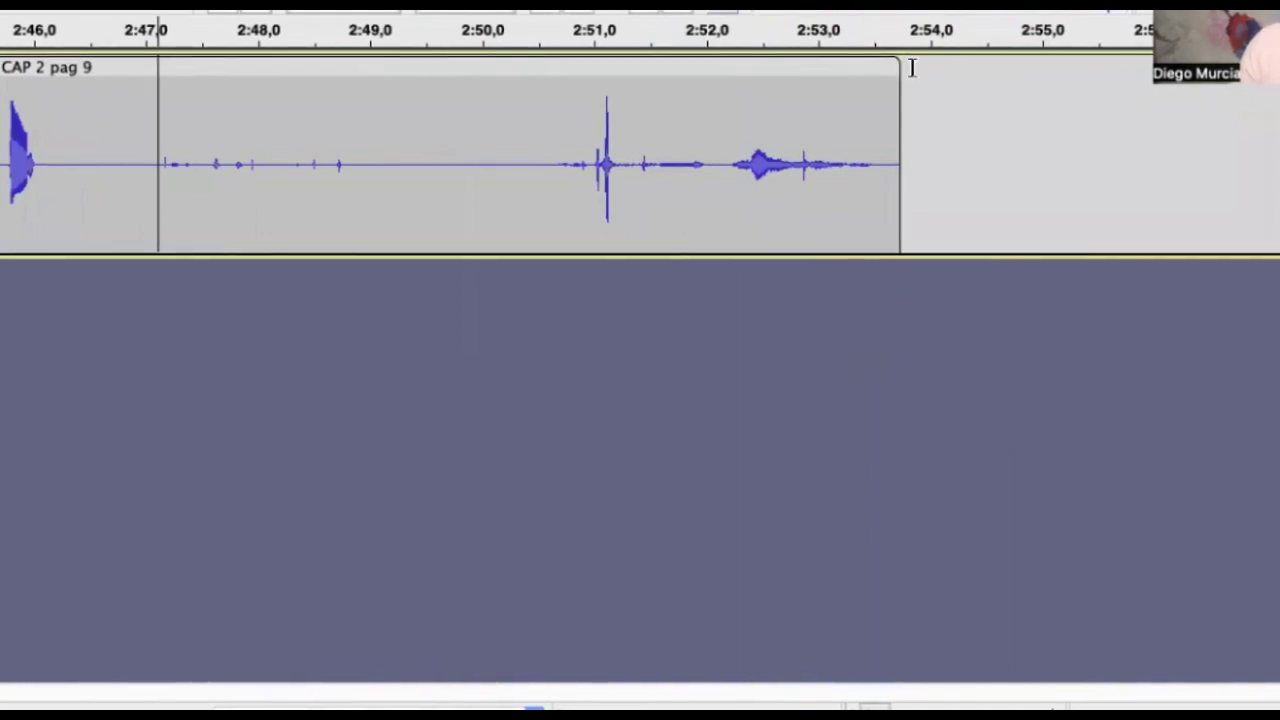
{"action": "left_click", "coordinate": [128, 112]}
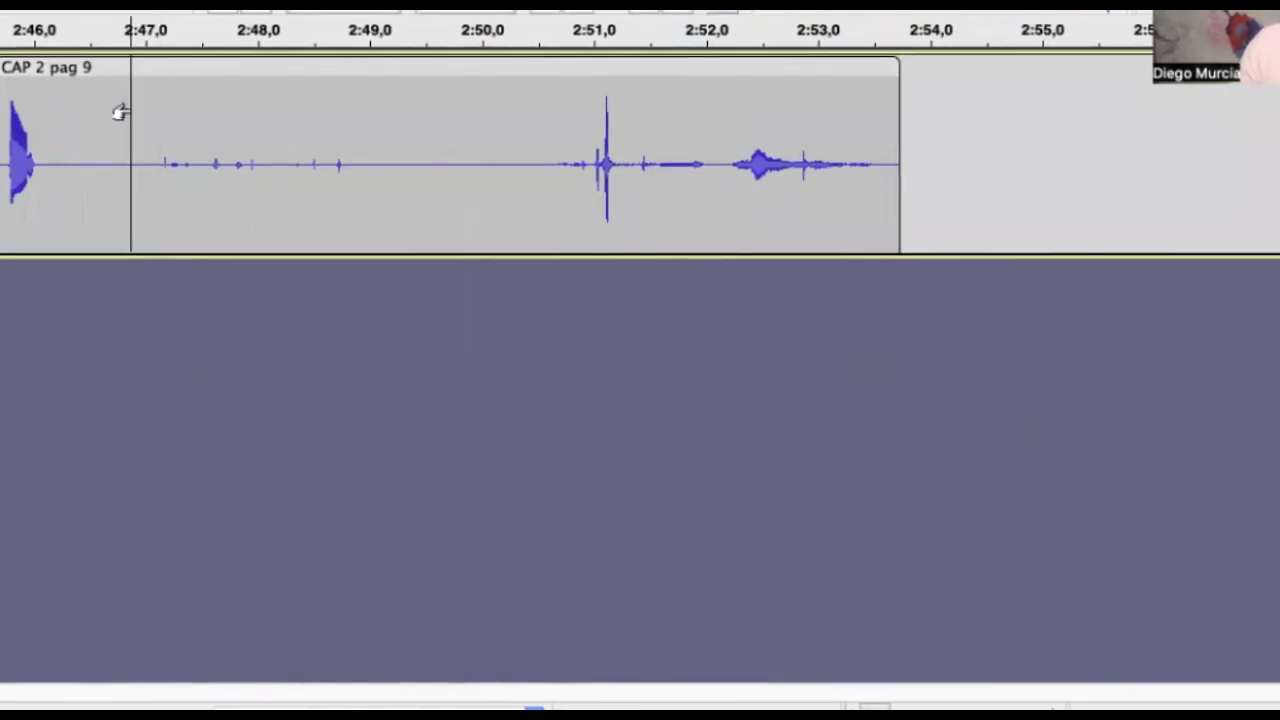
{"action": "left_click_drag", "start_coordinate": [118, 112], "coordinate": [895, 181]}
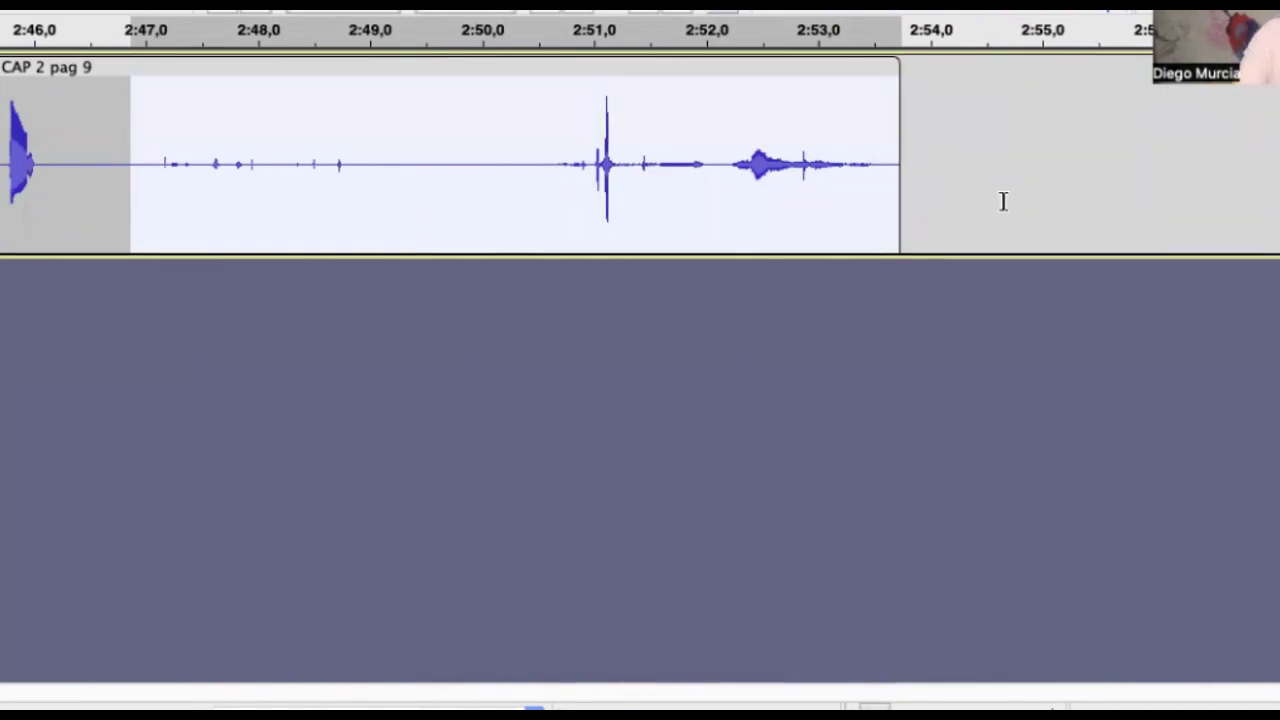
{"action": "key", "text": "Delete"}
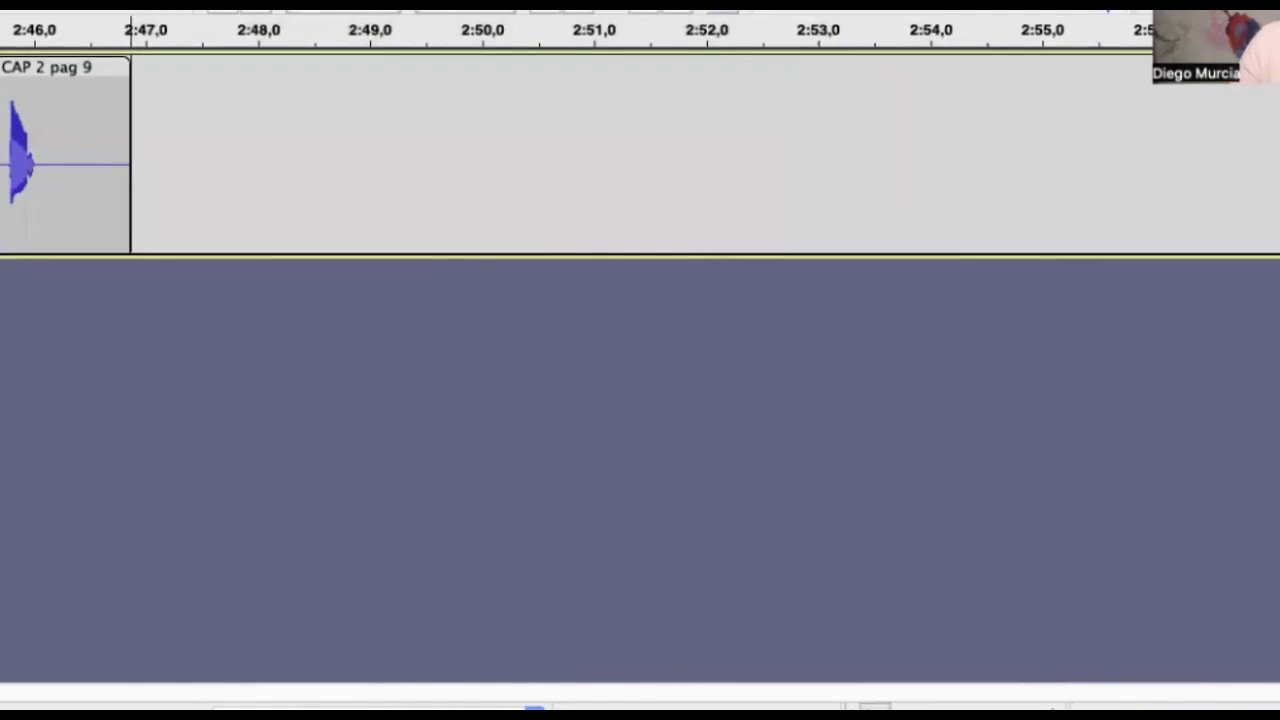
Enlarge the track's height to fill the editing area and return to the start of the recording.
{"action": "left_click_drag", "start_coordinate": [1250, 693], "coordinate": [990, 695]}
{"action": "left_click", "coordinate": [776, 242]}
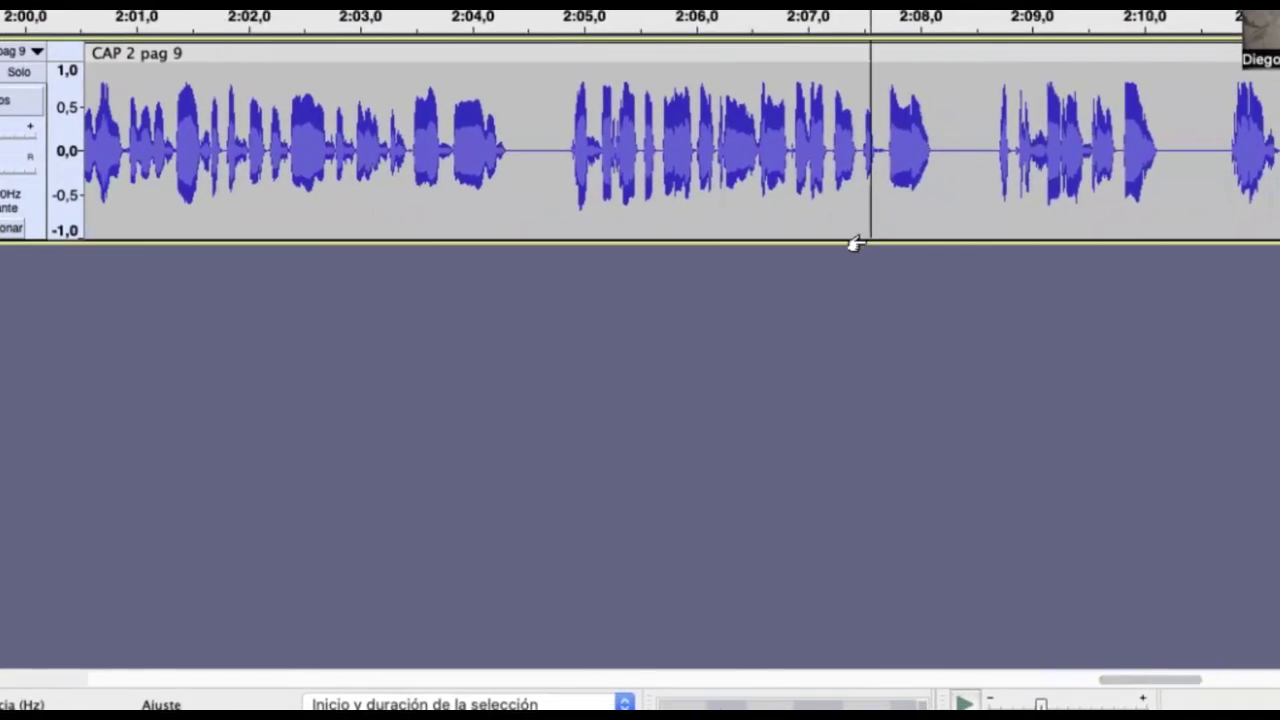
{"action": "left_click_drag", "start_coordinate": [855, 243], "coordinate": [823, 672]}
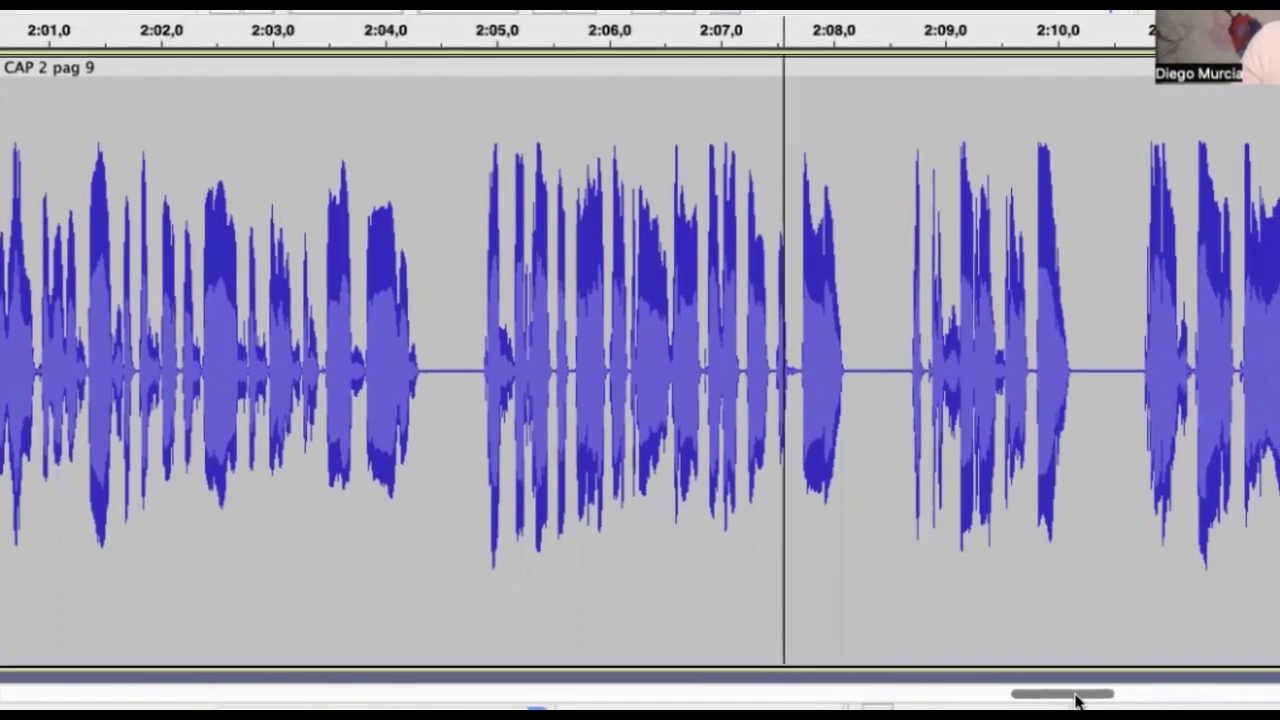
{"action": "left_click_drag", "start_coordinate": [1077, 702], "coordinate": [6, 666]}
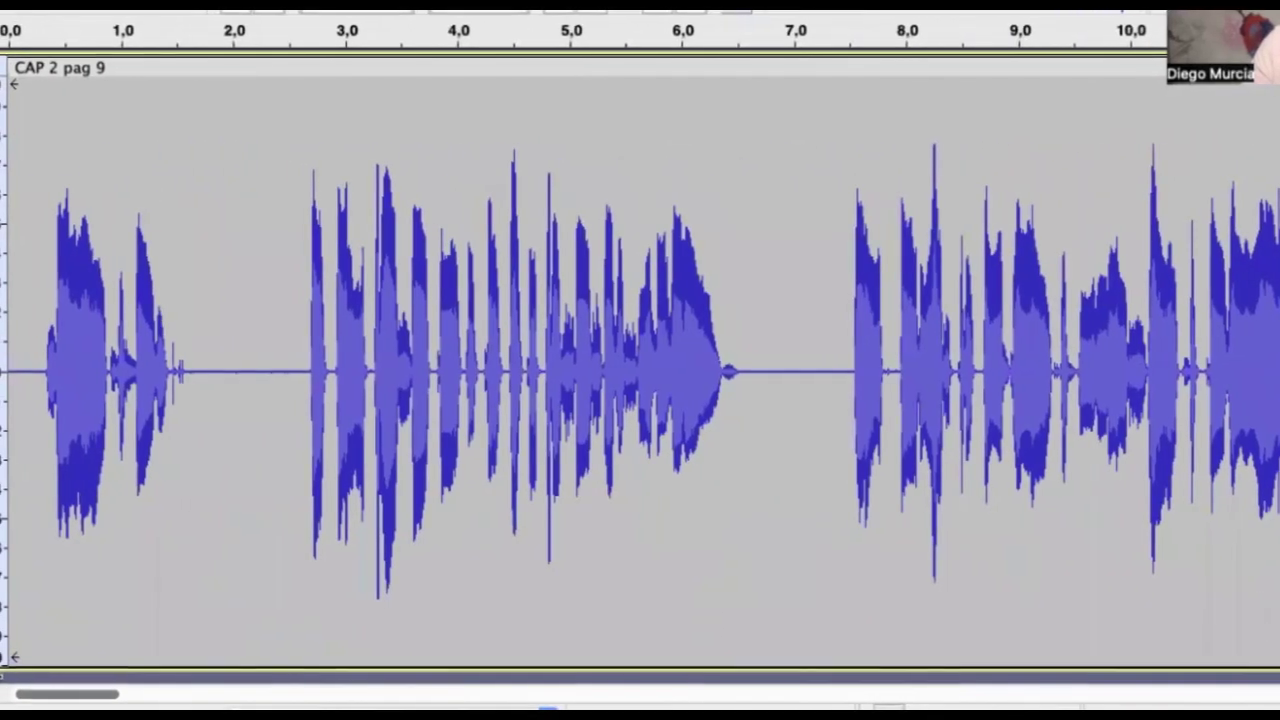
Select the pause after the first phrase, from about 1.6 to 2.6 s, and play it back.
{"action": "left_click", "coordinate": [221, 368]}
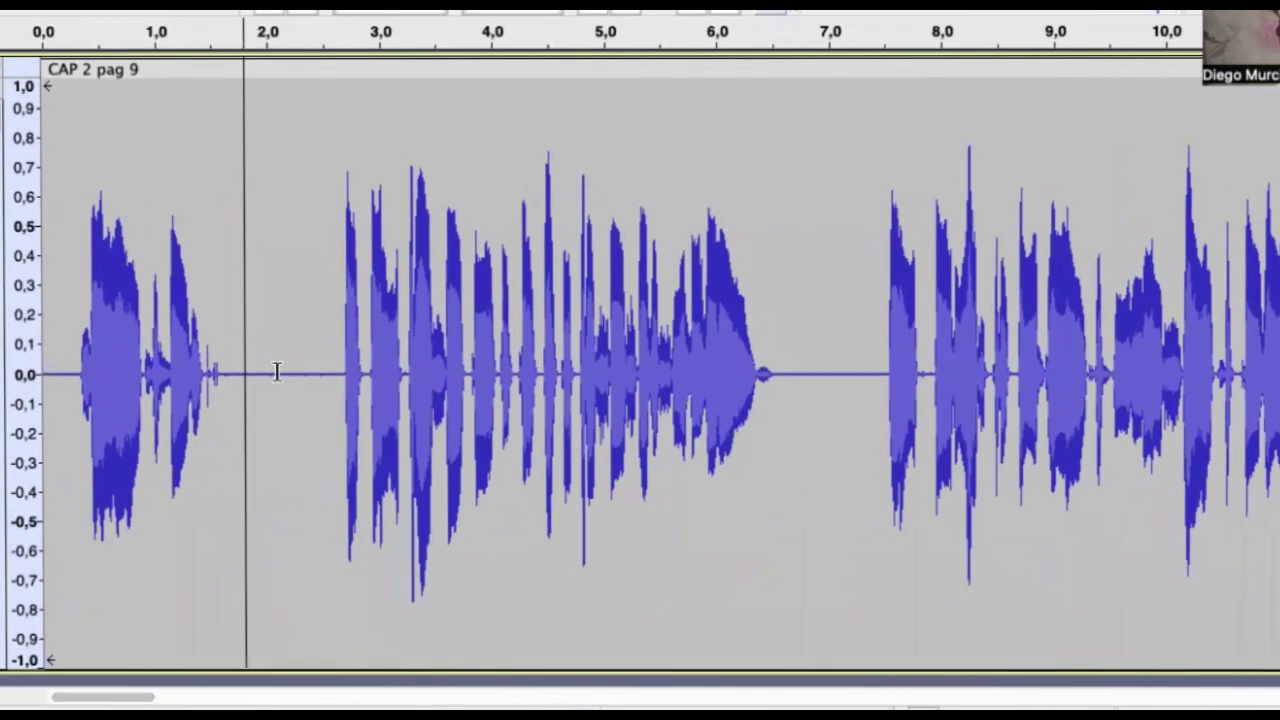
{"action": "left_click", "coordinate": [204, 366]}
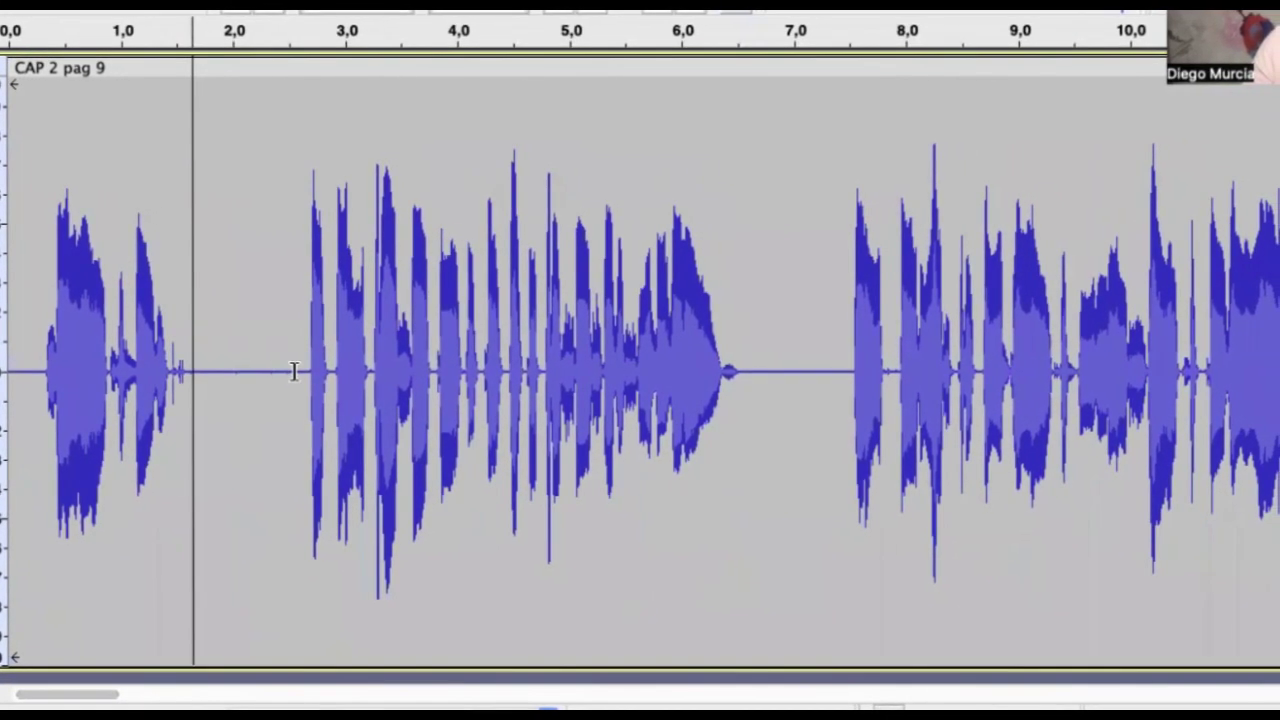
{"action": "left_click_drag", "start_coordinate": [298, 369], "coordinate": [176, 388]}
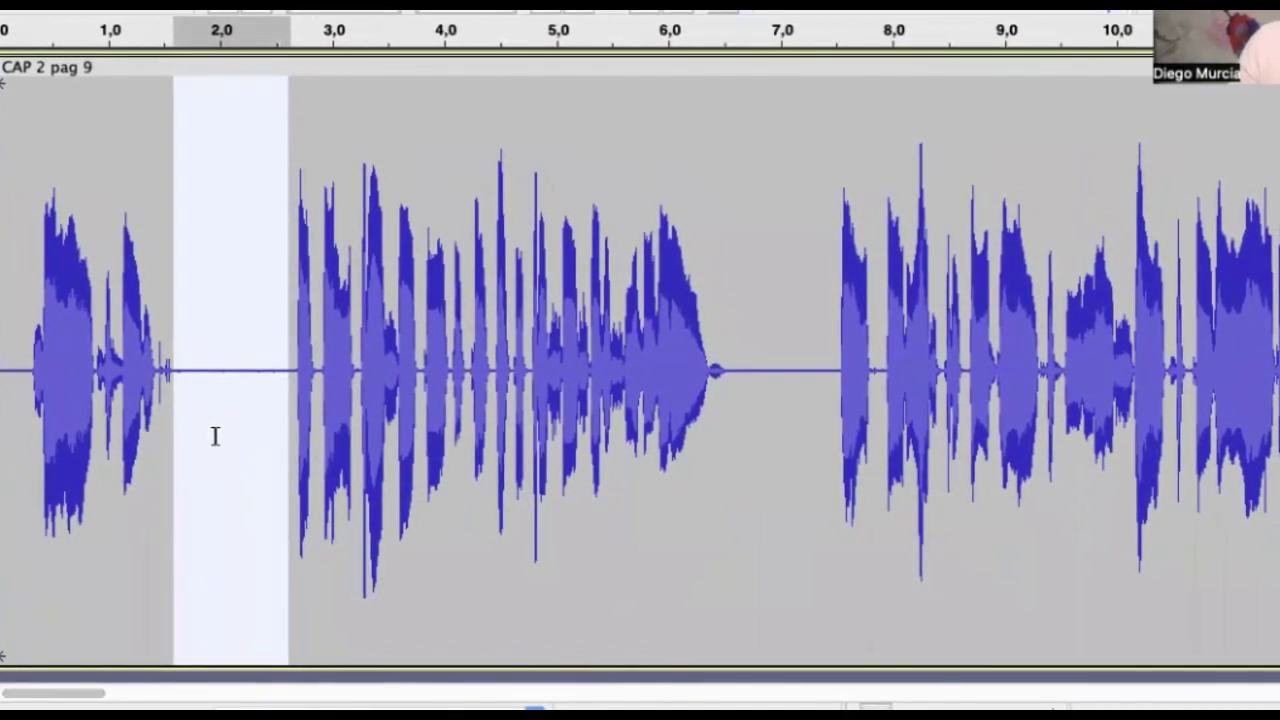
{"action": "key", "text": "space"}
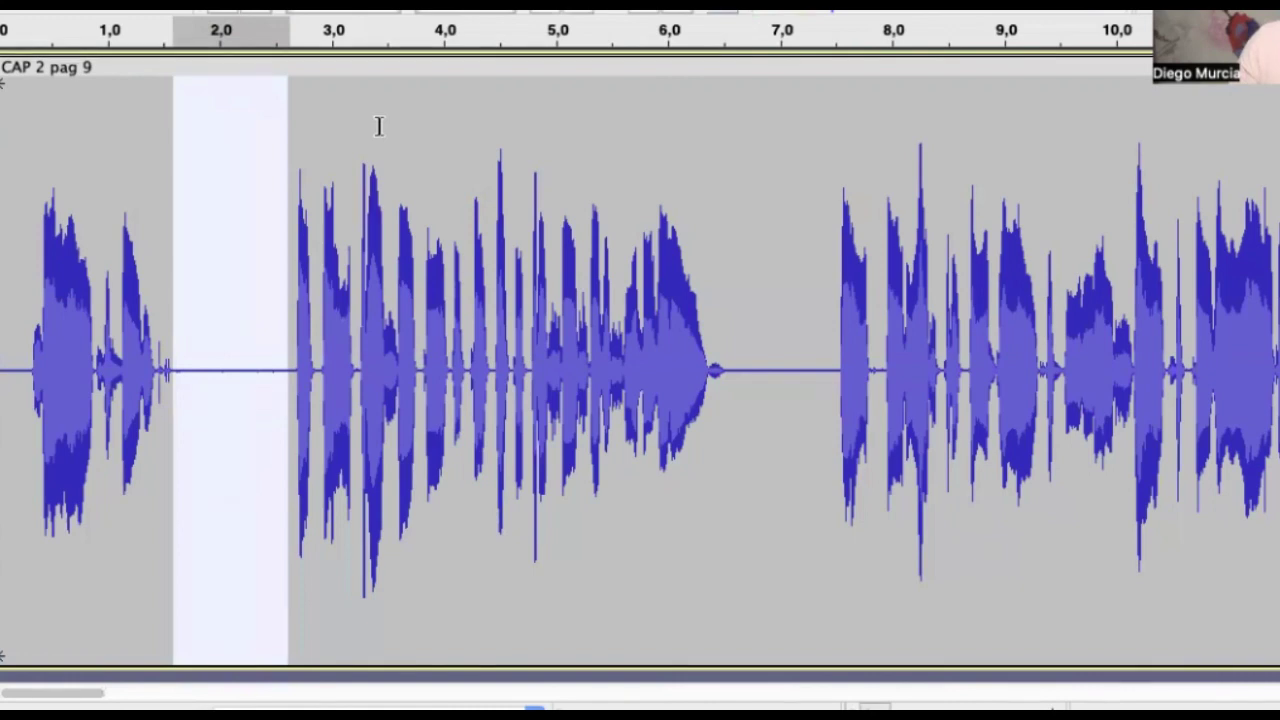
Amplify the selected pause by 20.8 dB to listen to its background noise, and undo the amplification.
{"action": "left_click", "coordinate": [590, 5]}
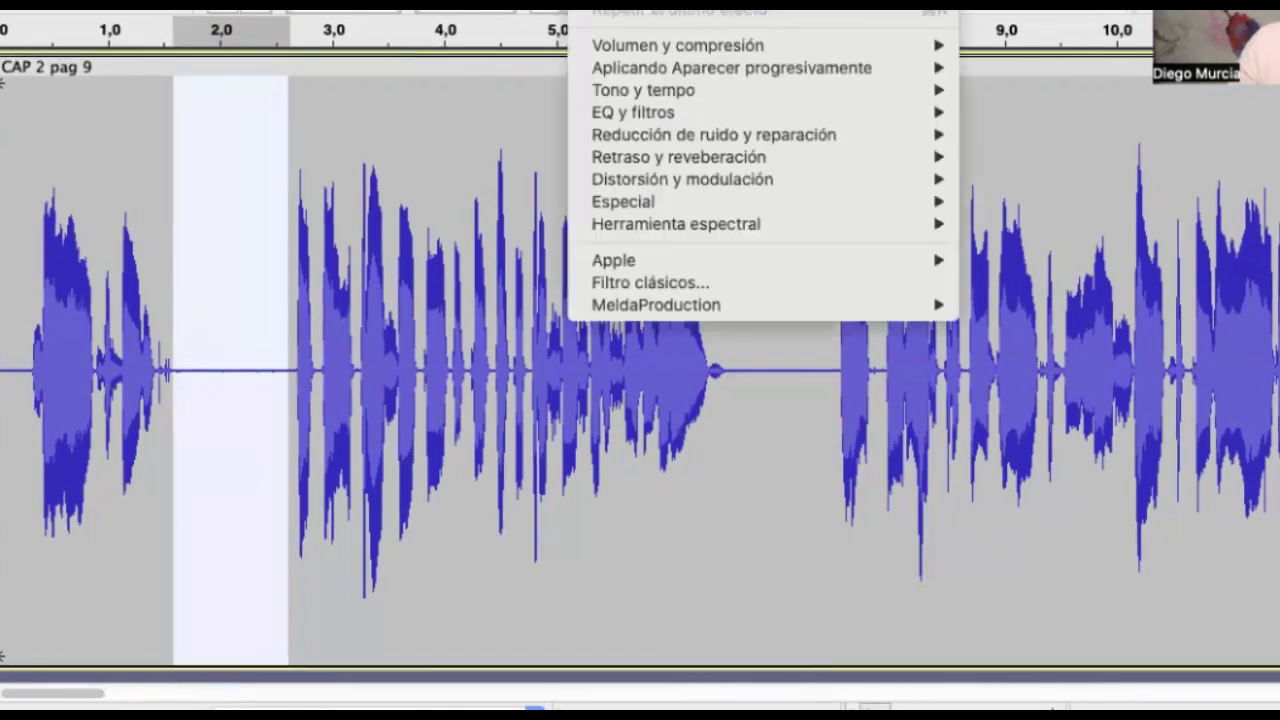
{"action": "mouse_move", "coordinate": [655, 5]}
{"action": "mouse_move", "coordinate": [590, 5]}
{"action": "mouse_move", "coordinate": [700, 45]}
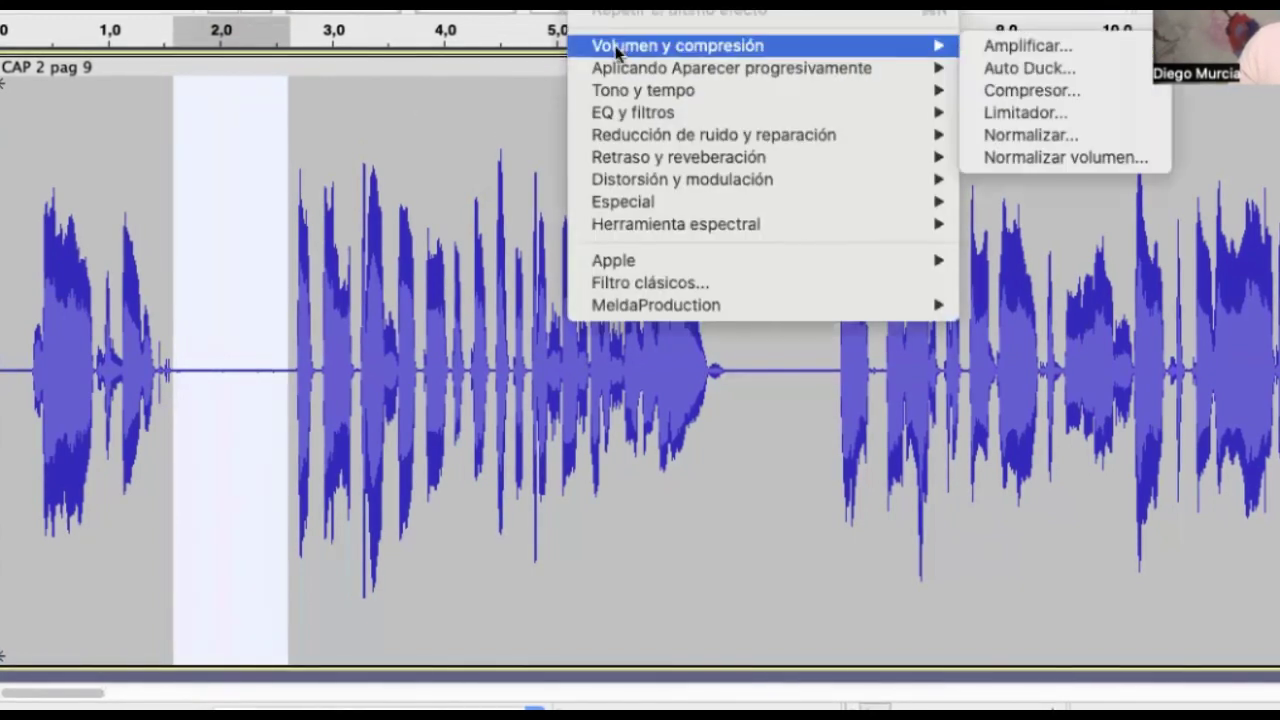
{"action": "left_click", "coordinate": [1016, 50]}
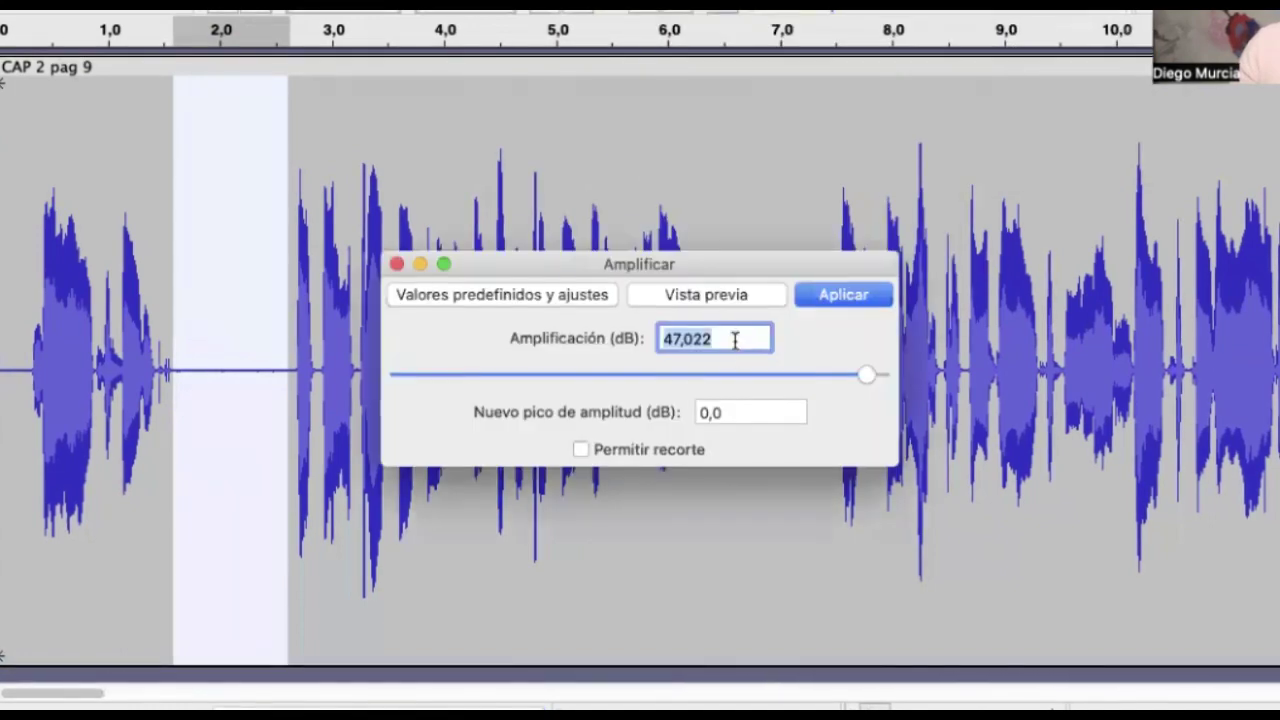
{"action": "left_click_drag", "start_coordinate": [868, 376], "coordinate": [740, 378]}
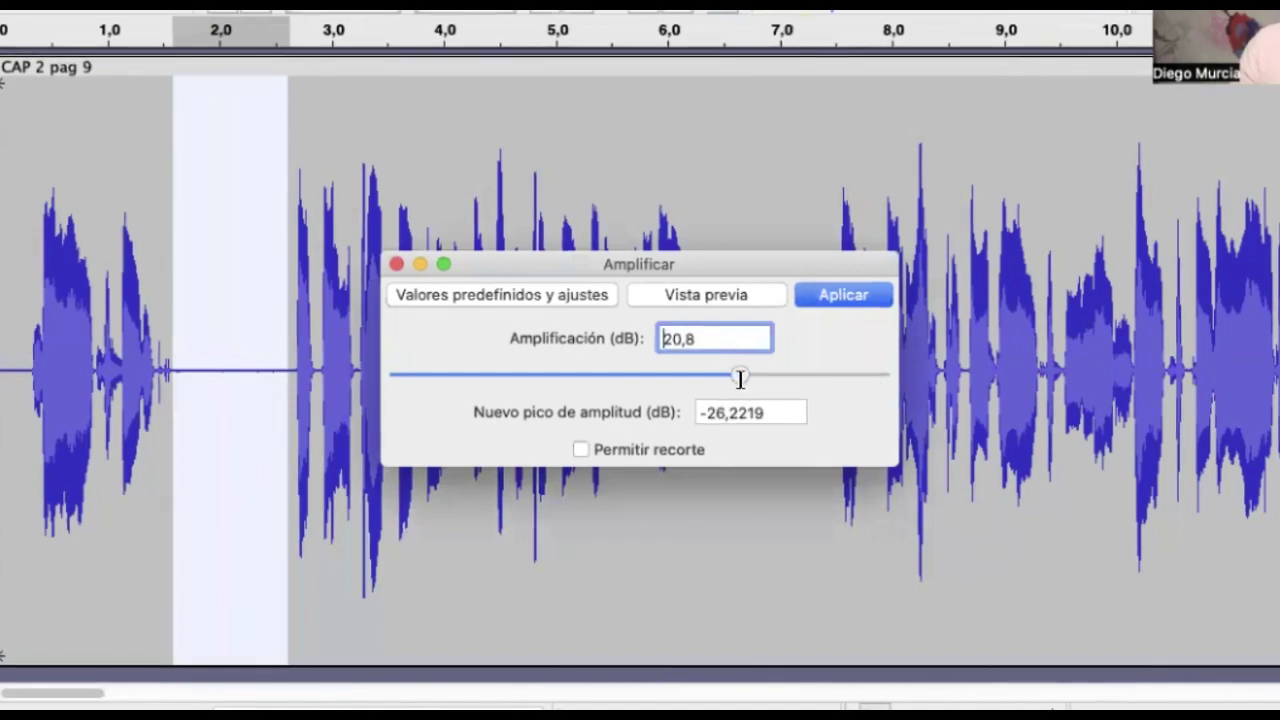
{"action": "left_click", "coordinate": [827, 300]}
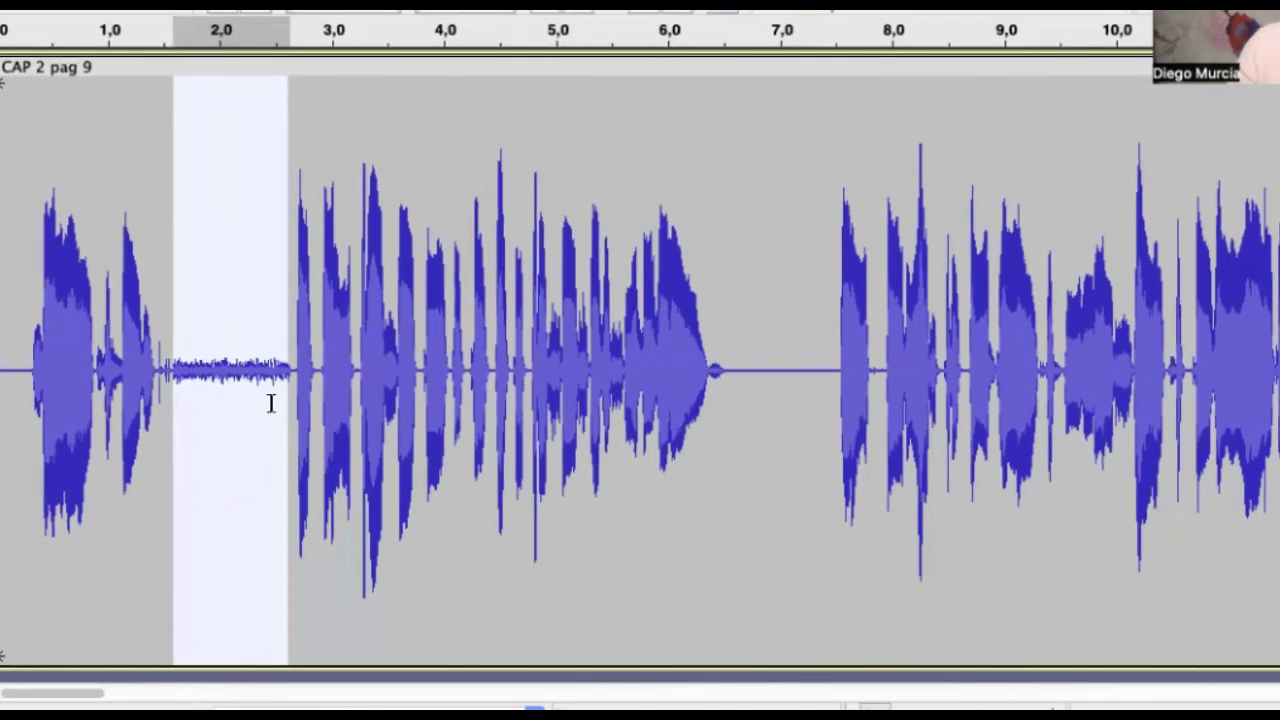
{"action": "key", "text": "space"}
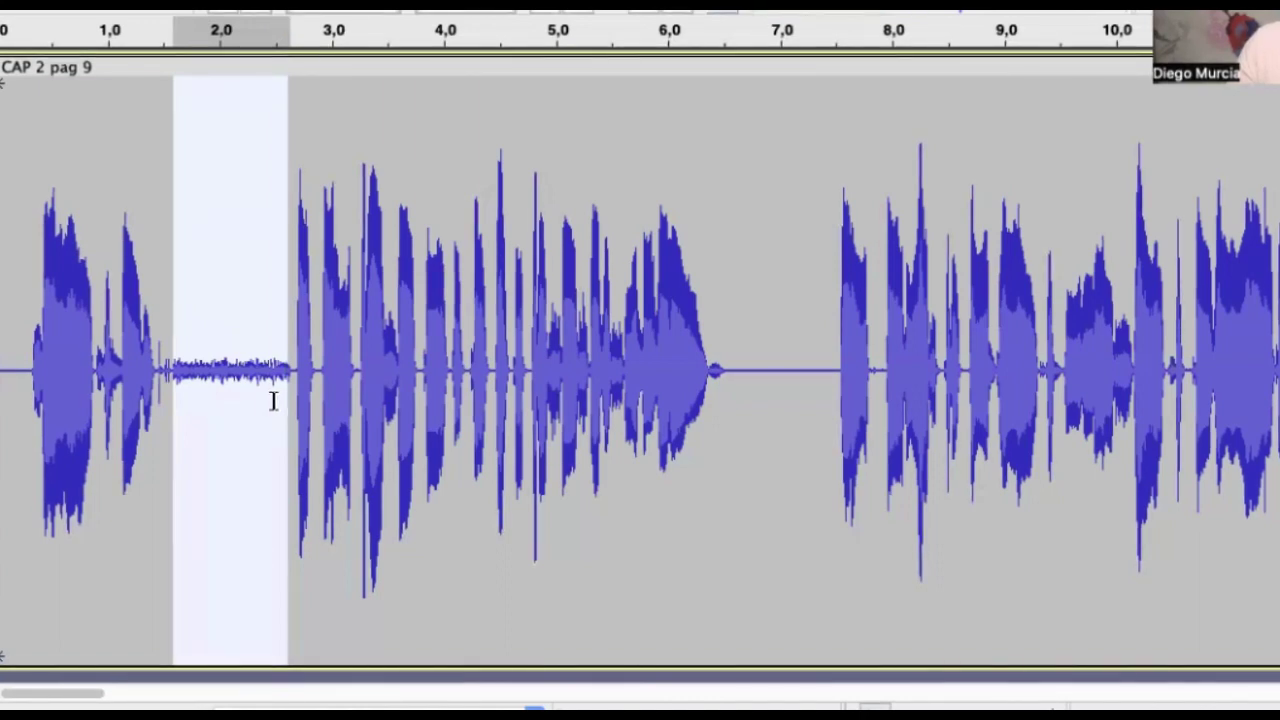
{"action": "key", "text": "ctrl+l"}
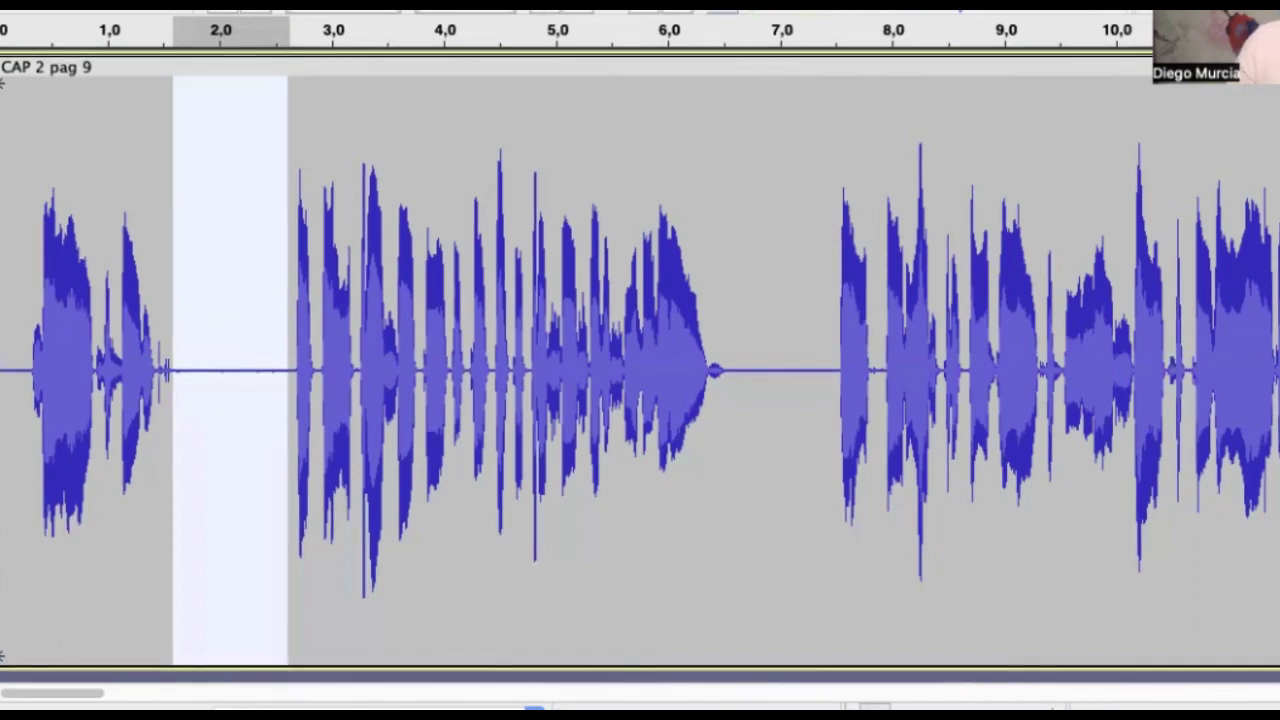
Capture a noise profile from the selected pause with the Noise Reduction effect.
{"action": "left_click", "coordinate": [600, 3]}
{"action": "mouse_move", "coordinate": [697, 180]}
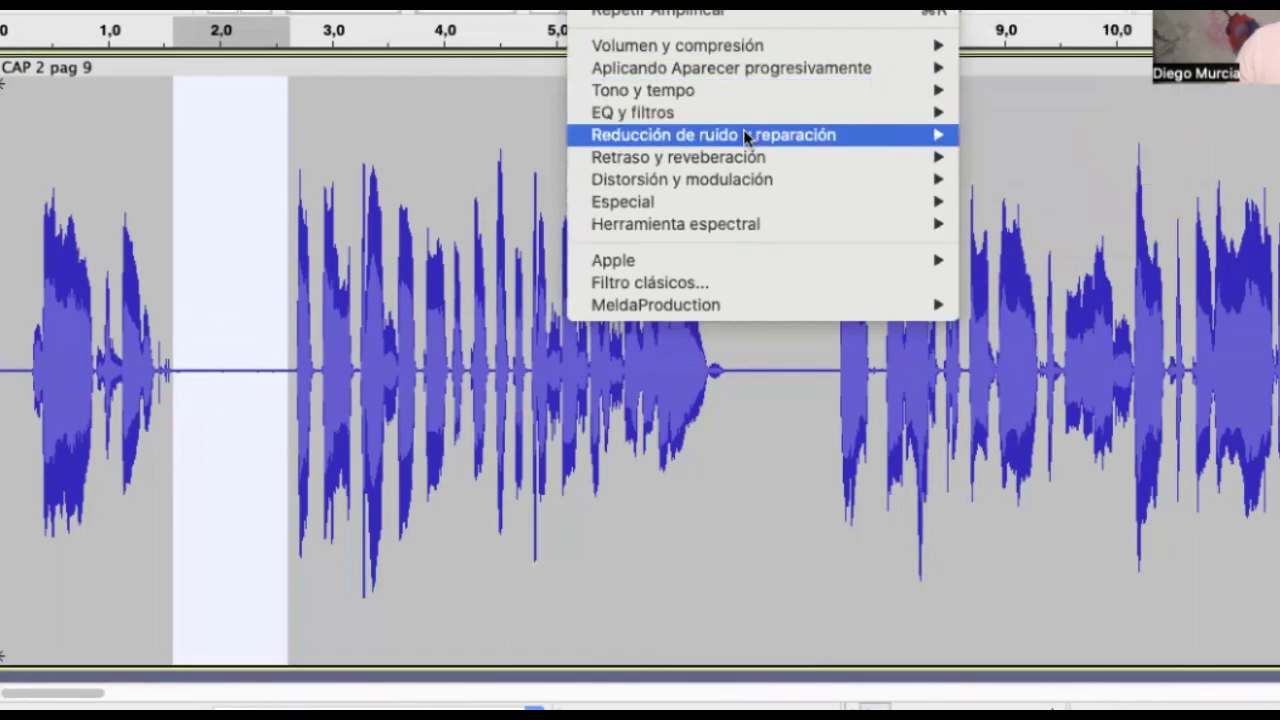
{"action": "mouse_move", "coordinate": [803, 145]}
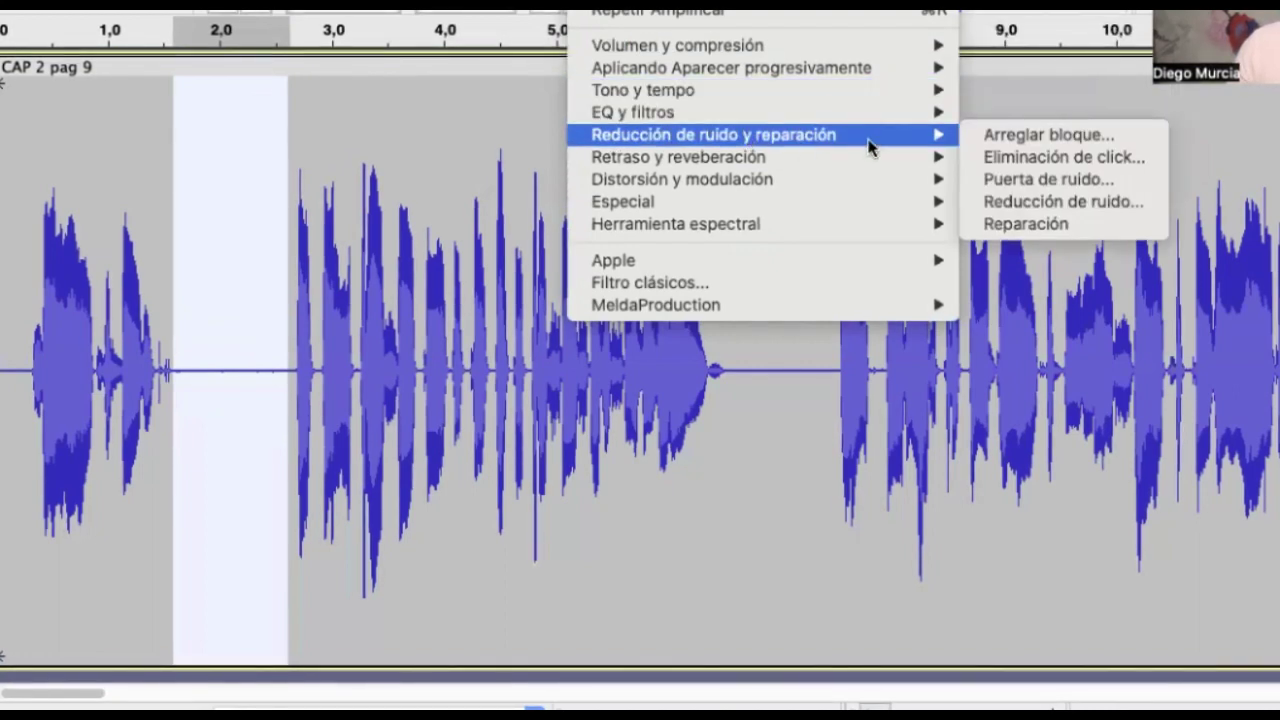
{"action": "left_click", "coordinate": [1066, 203]}
{"action": "left_click", "coordinate": [636, 243]}
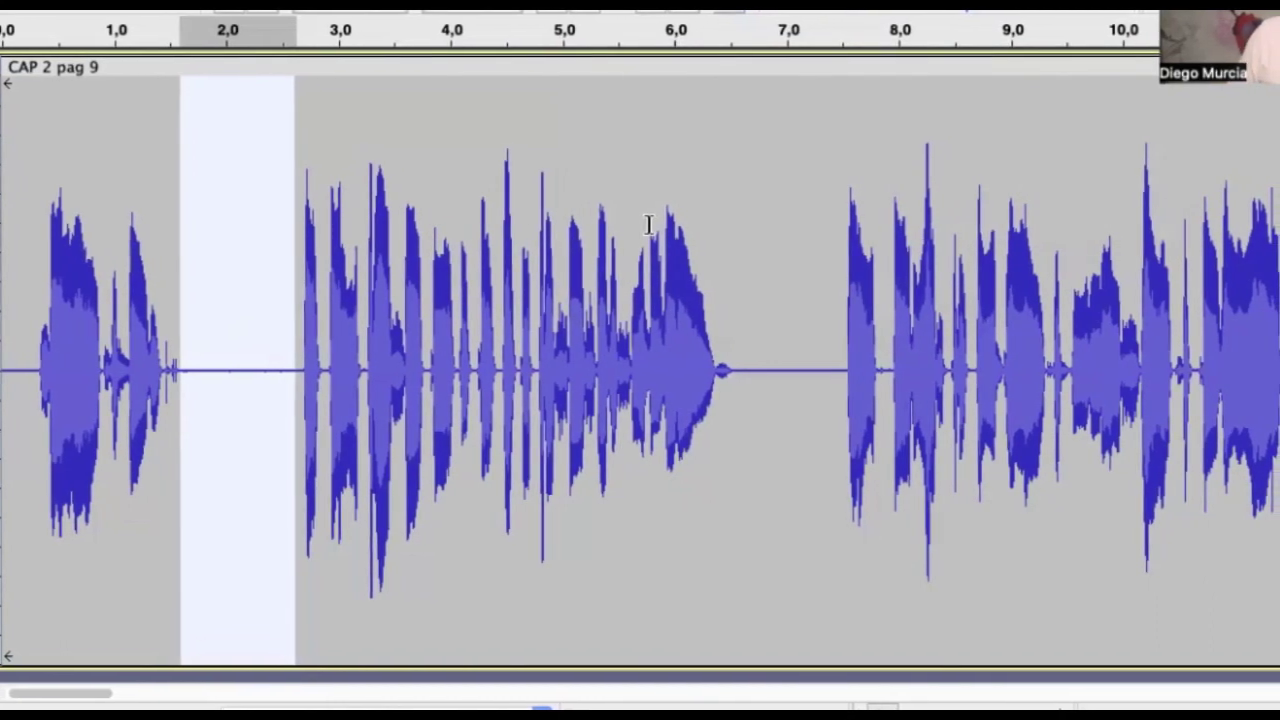
Apply Noise Reduction to the whole clip with 12 dB reduction, sensitivity 6.00 and frequency smoothing of 3 bands.
{"action": "left_click", "coordinate": [465, 69]}
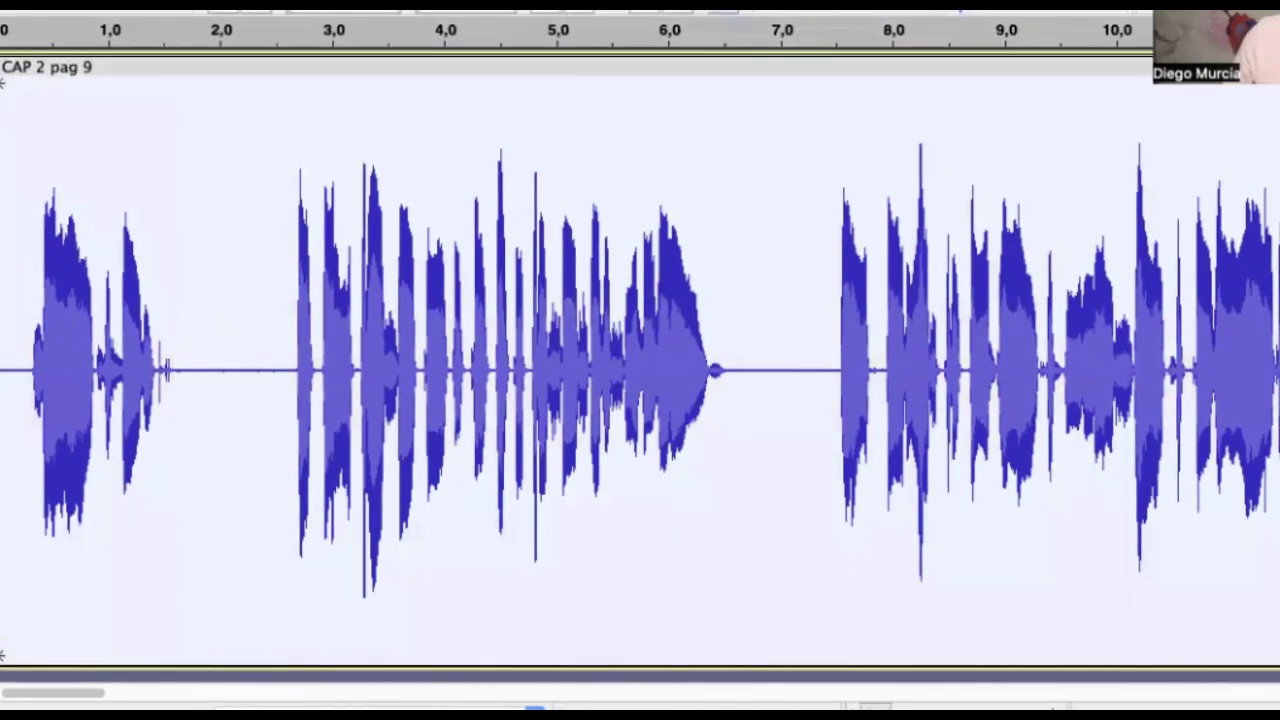
{"action": "left_click", "coordinate": [610, 2]}
{"action": "mouse_move", "coordinate": [750, 136]}
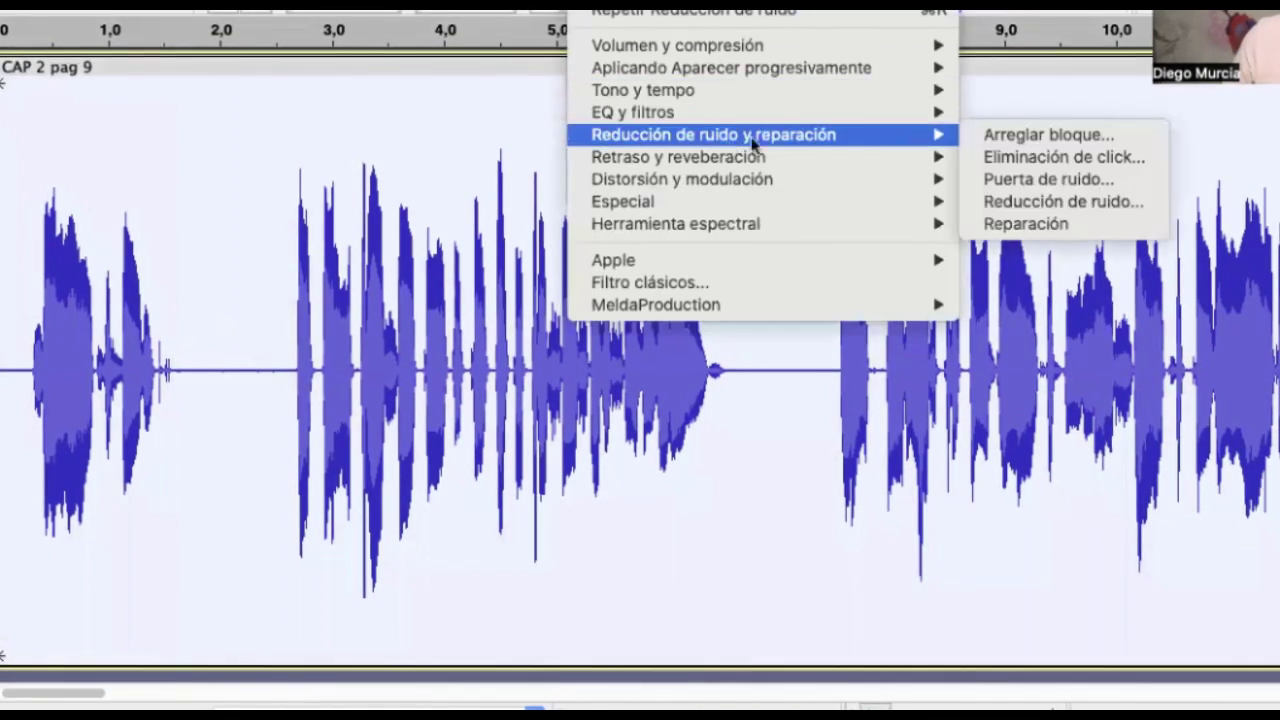
{"action": "left_click", "coordinate": [1063, 202]}
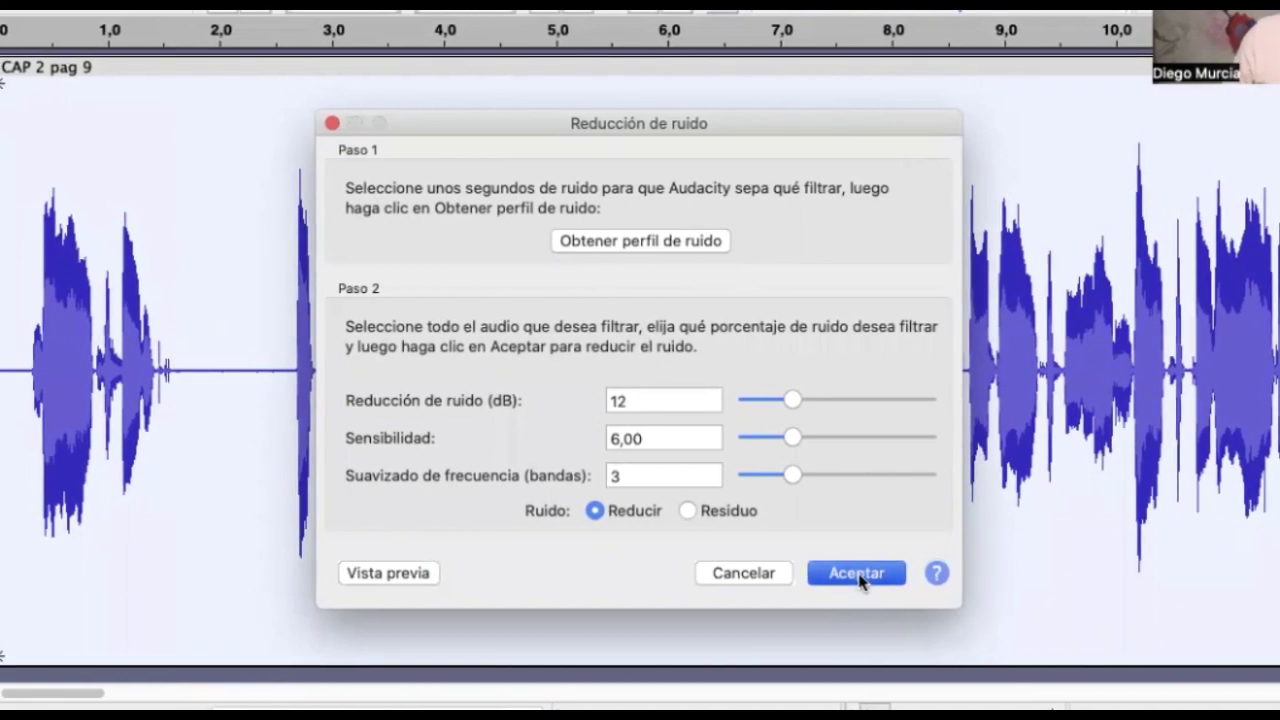
{"action": "left_click", "coordinate": [857, 574]}
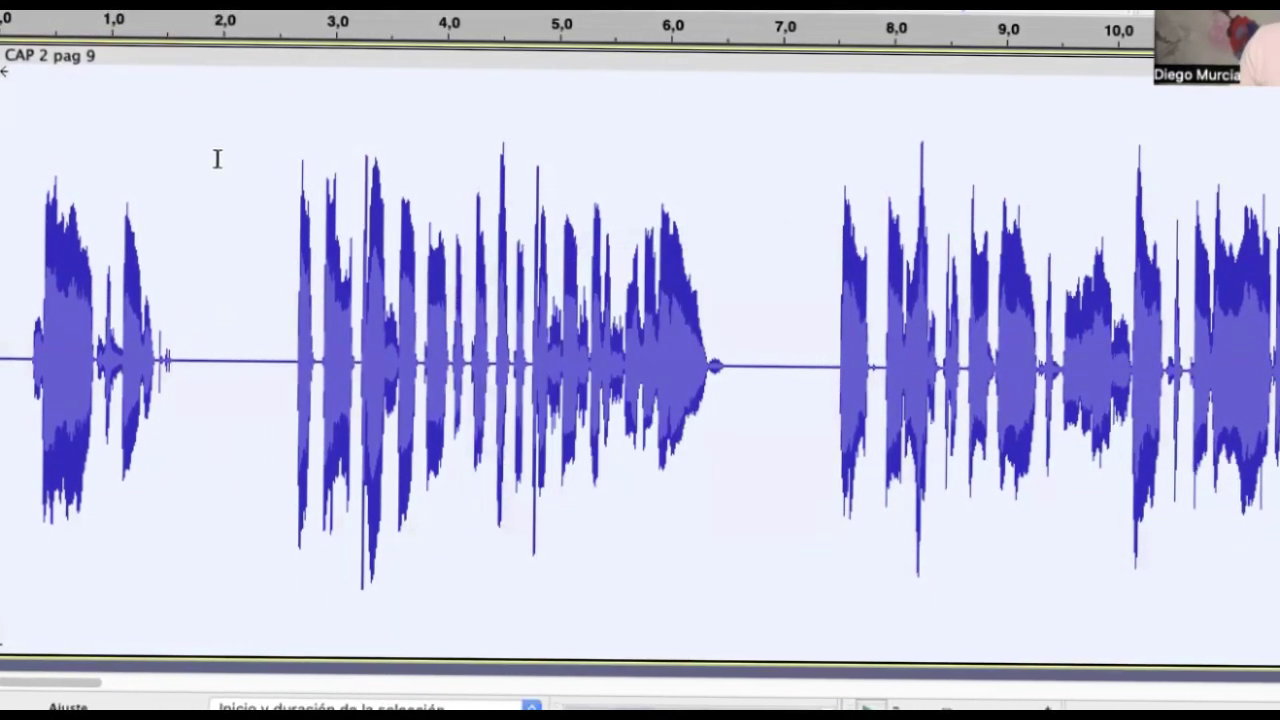
Play the noise-reduced recording from about 0.2 s to check how it sounds.
{"action": "left_click", "coordinate": [200, 345]}
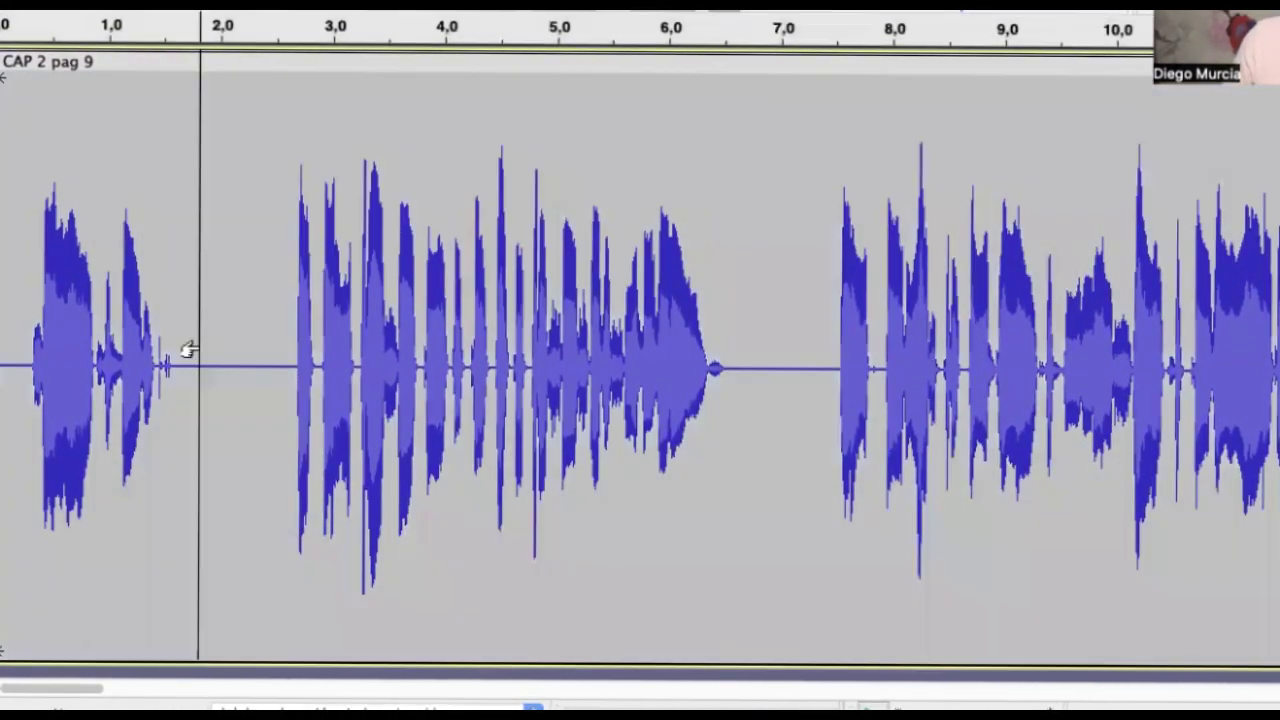
{"action": "left_click", "coordinate": [19, 322]}
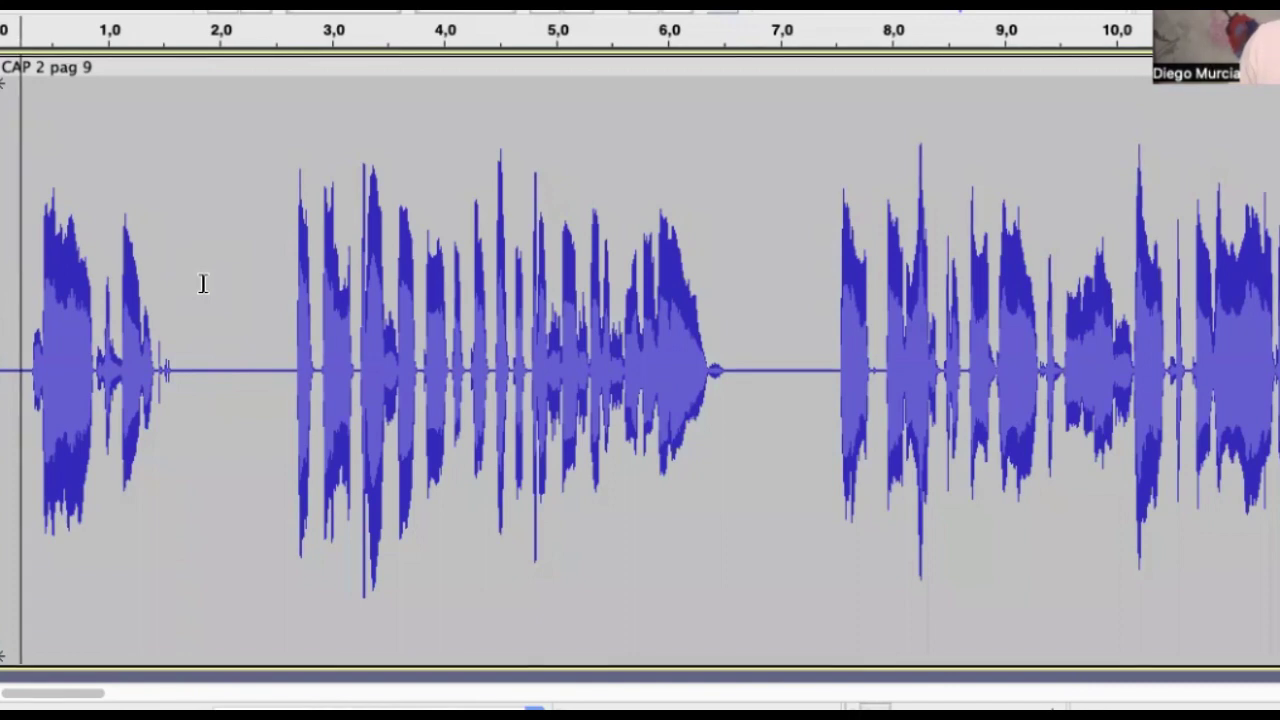
{"action": "key", "text": "space"}
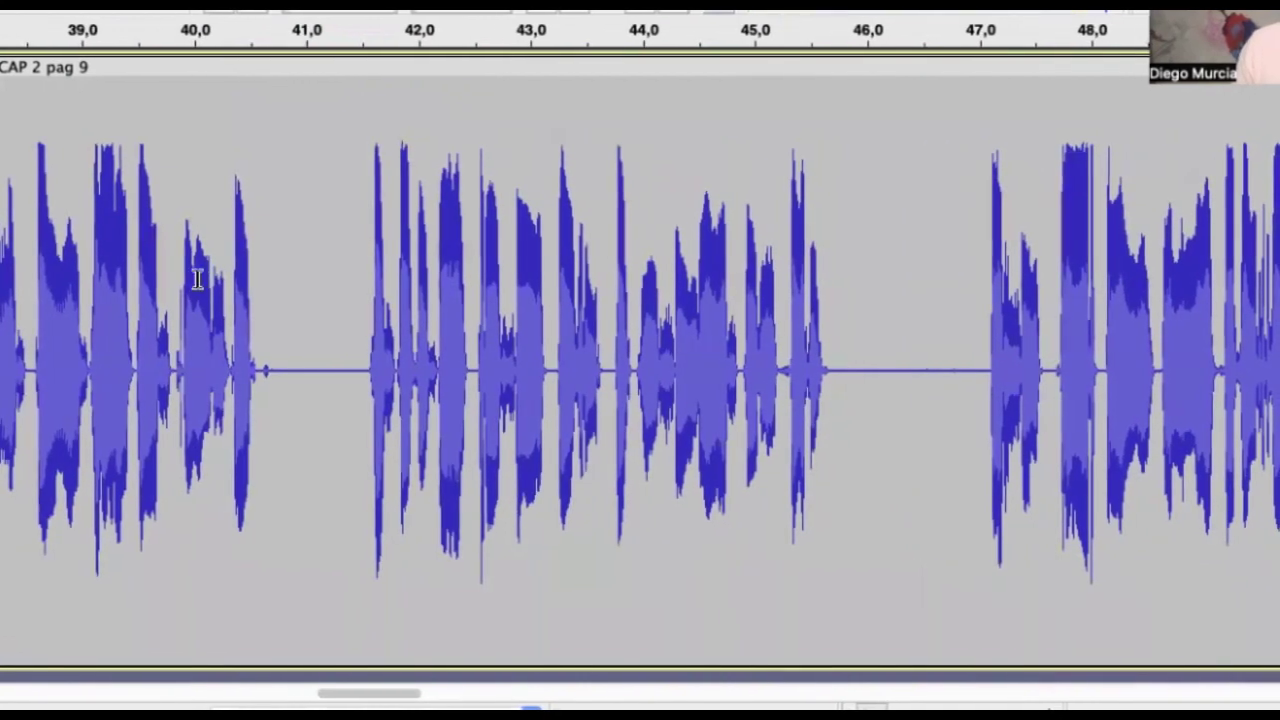
Silence the small noise just after the first phrase, from about 1.4 to 1.6 s.
{"action": "left_click", "coordinate": [121, 67]}
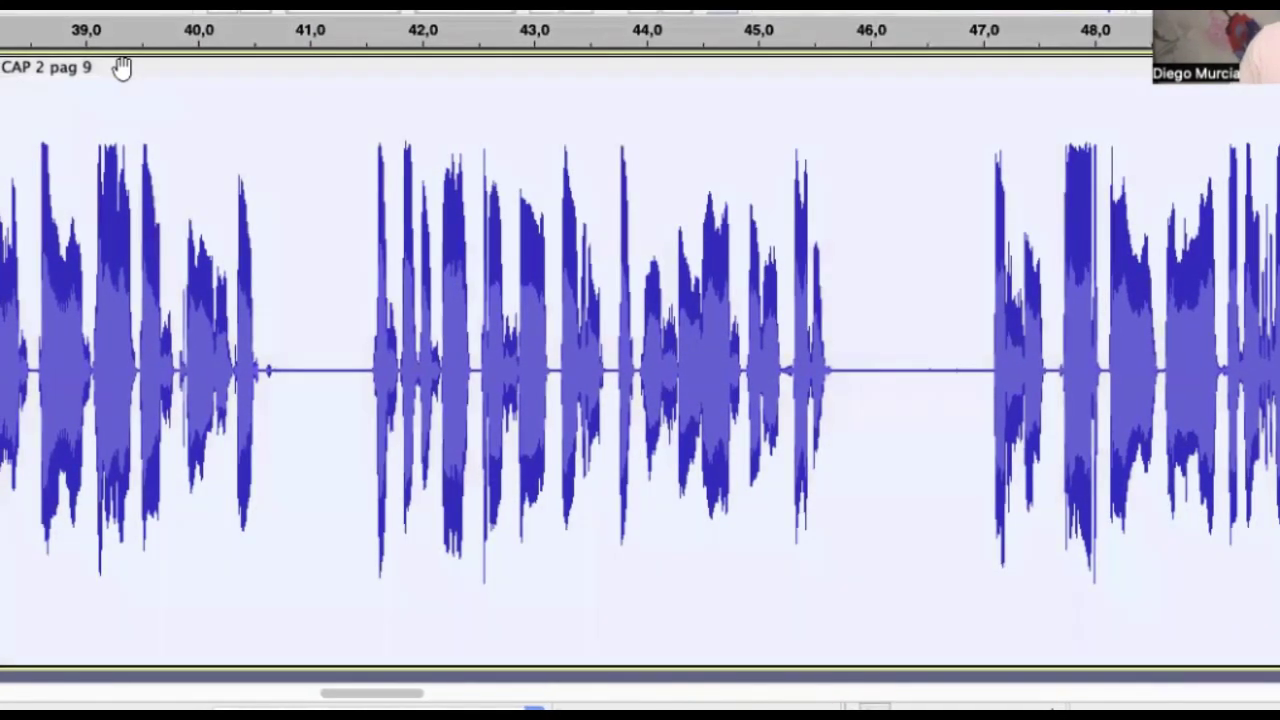
{"action": "key", "text": "Home"}
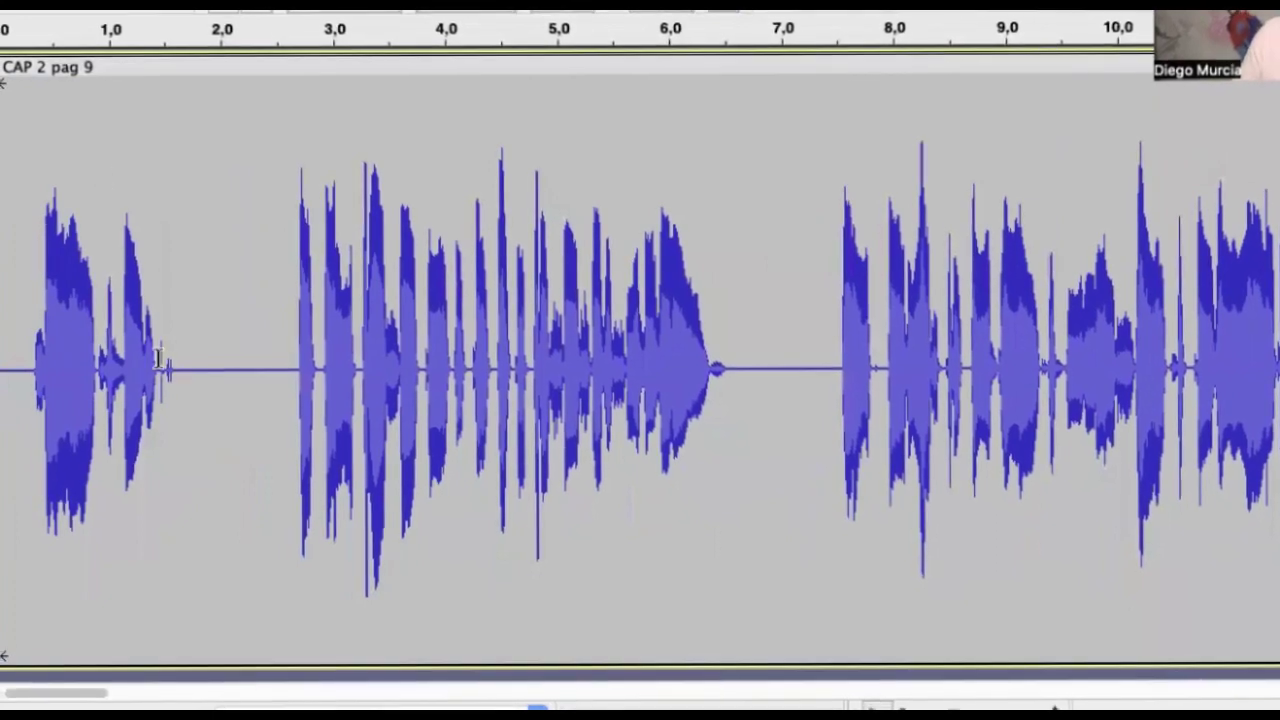
{"action": "left_click_drag", "start_coordinate": [165, 365], "coordinate": [190, 367]}
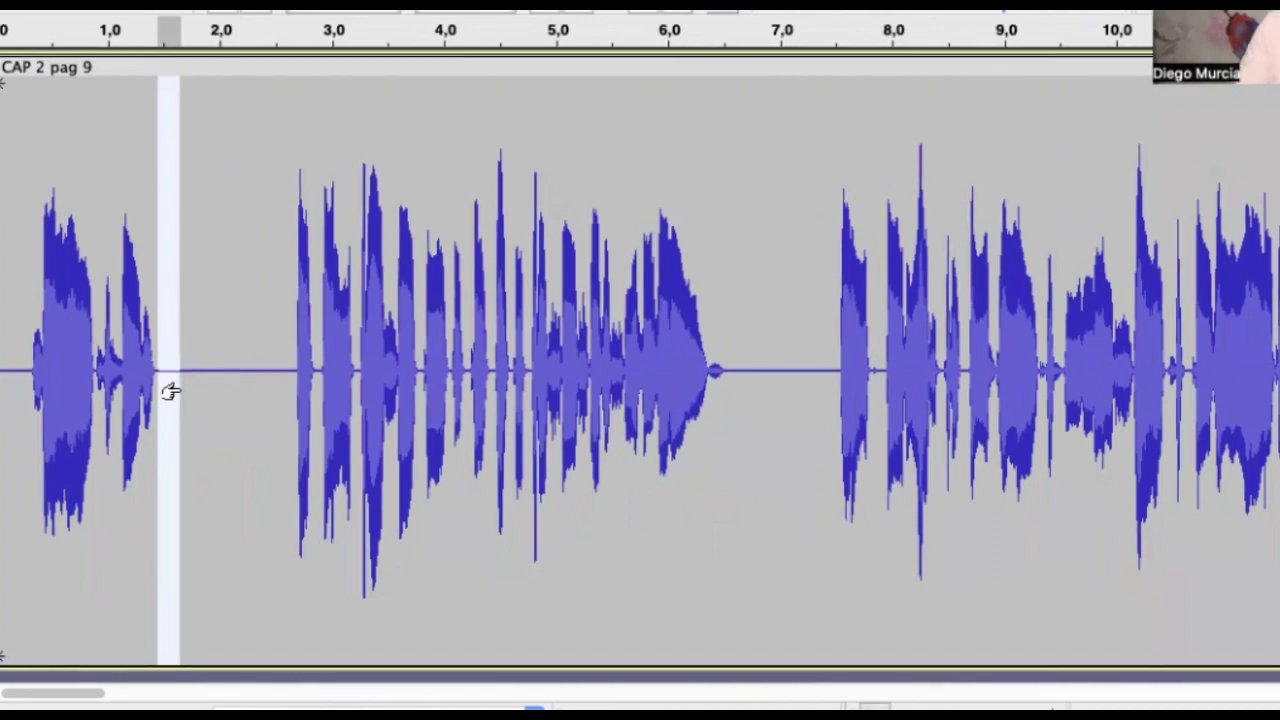
Delete the silenced section from about 1.4 to 1.6 s and select the whole clip.
{"action": "key", "text": "Delete"}
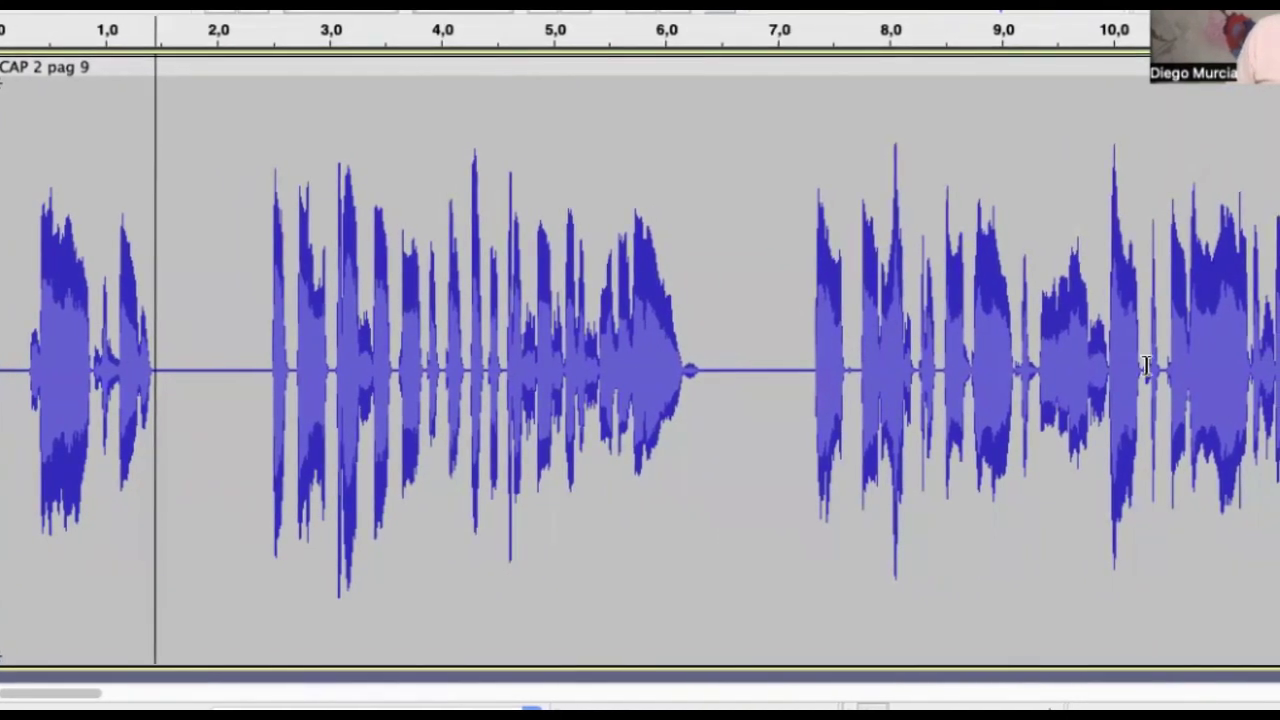
{"action": "left_click", "coordinate": [128, 63]}
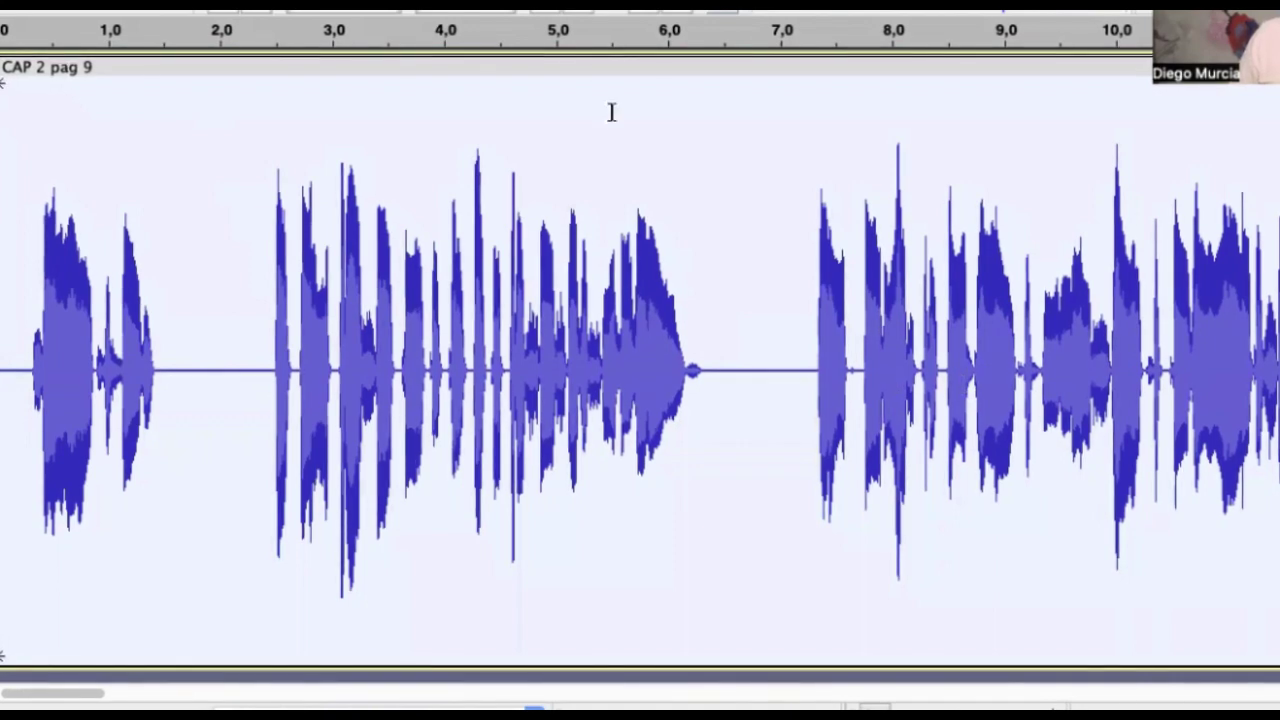
{"action": "left_click", "coordinate": [595, 5]}
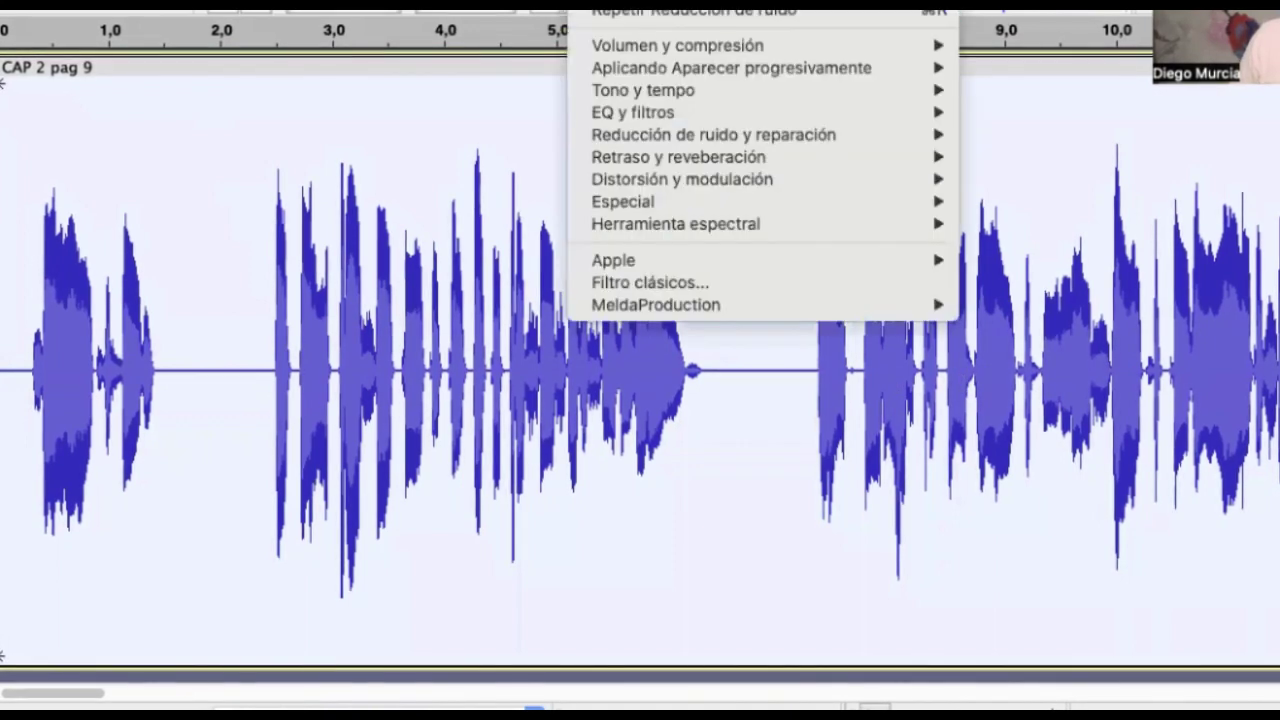
{"action": "mouse_move", "coordinate": [90, 3]}
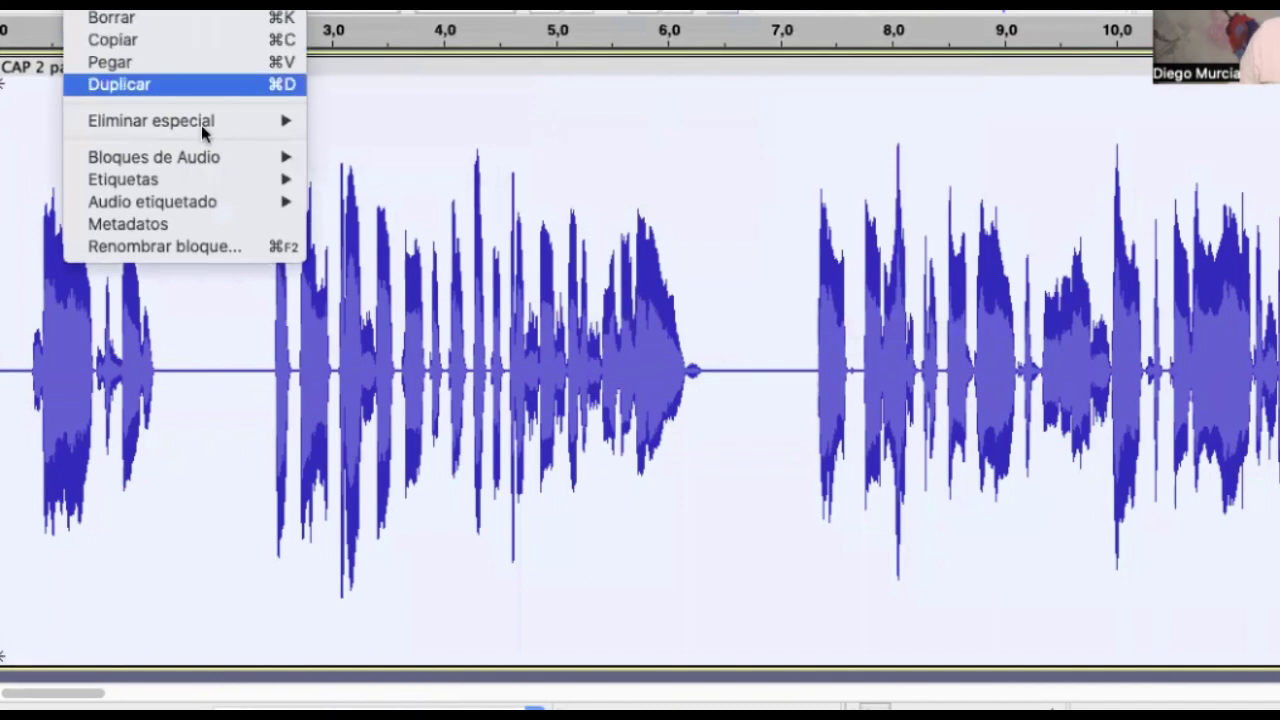
{"action": "mouse_move", "coordinate": [600, 4]}
{"action": "mouse_move", "coordinate": [880, 201]}
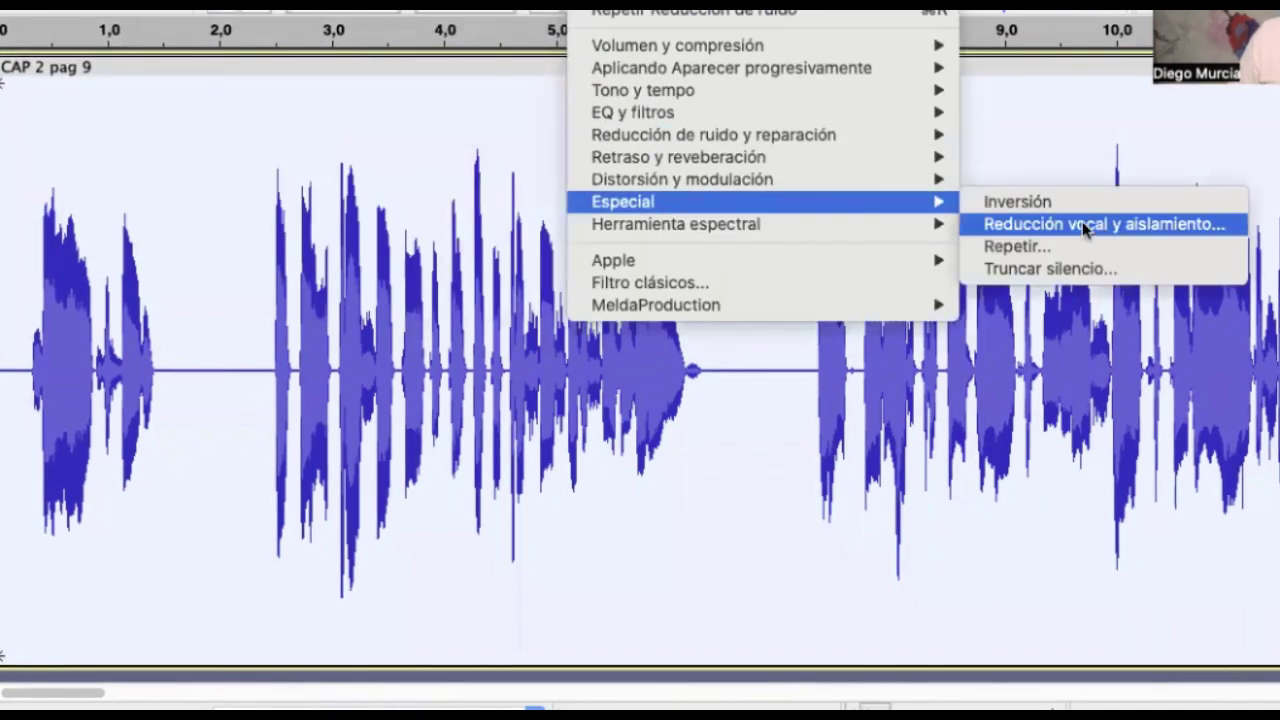
{"action": "left_click", "coordinate": [1107, 268]}
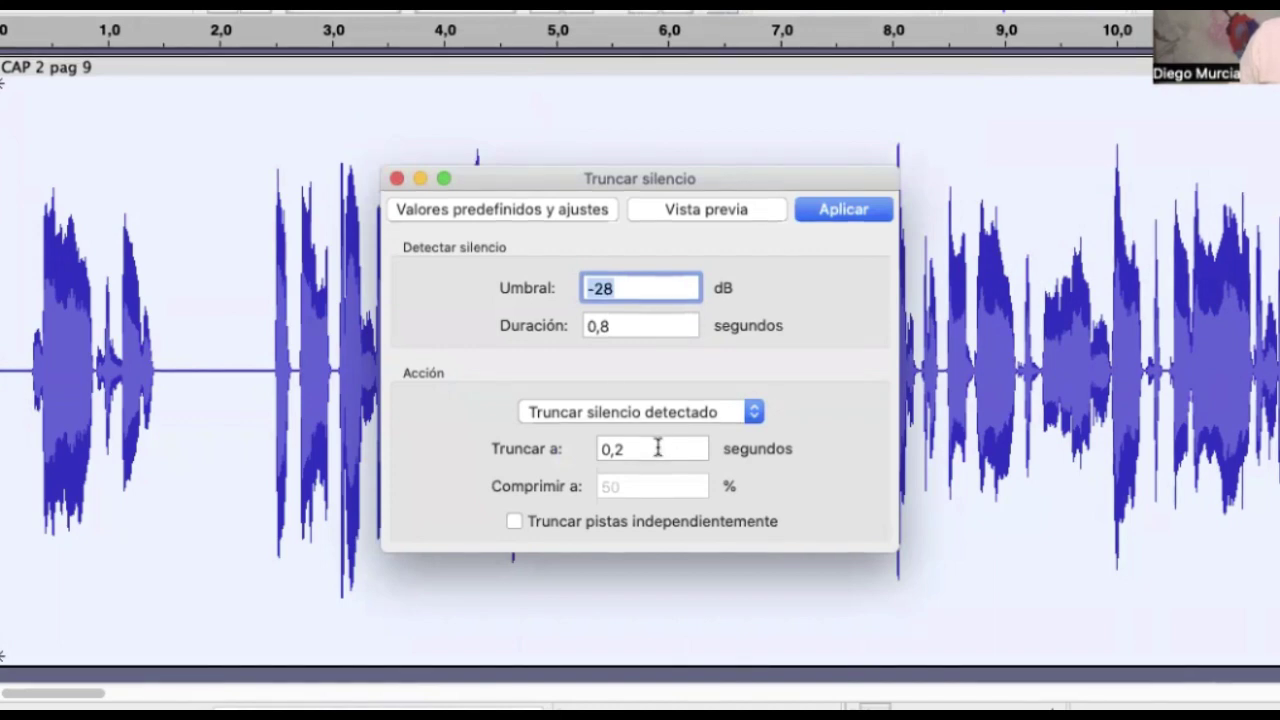
{"action": "left_click", "coordinate": [658, 448]}
{"action": "key", "text": "BackSpace"}
{"action": "type", "text": "5"}
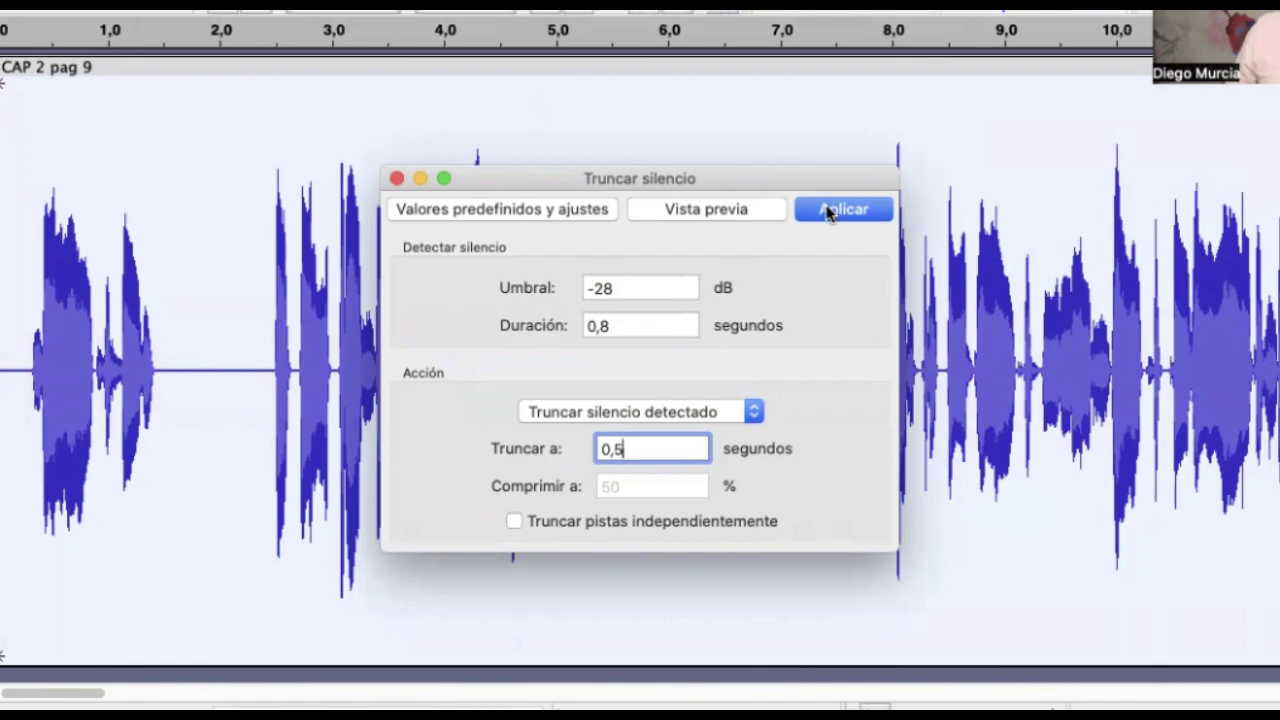
{"action": "left_click", "coordinate": [397, 179]}
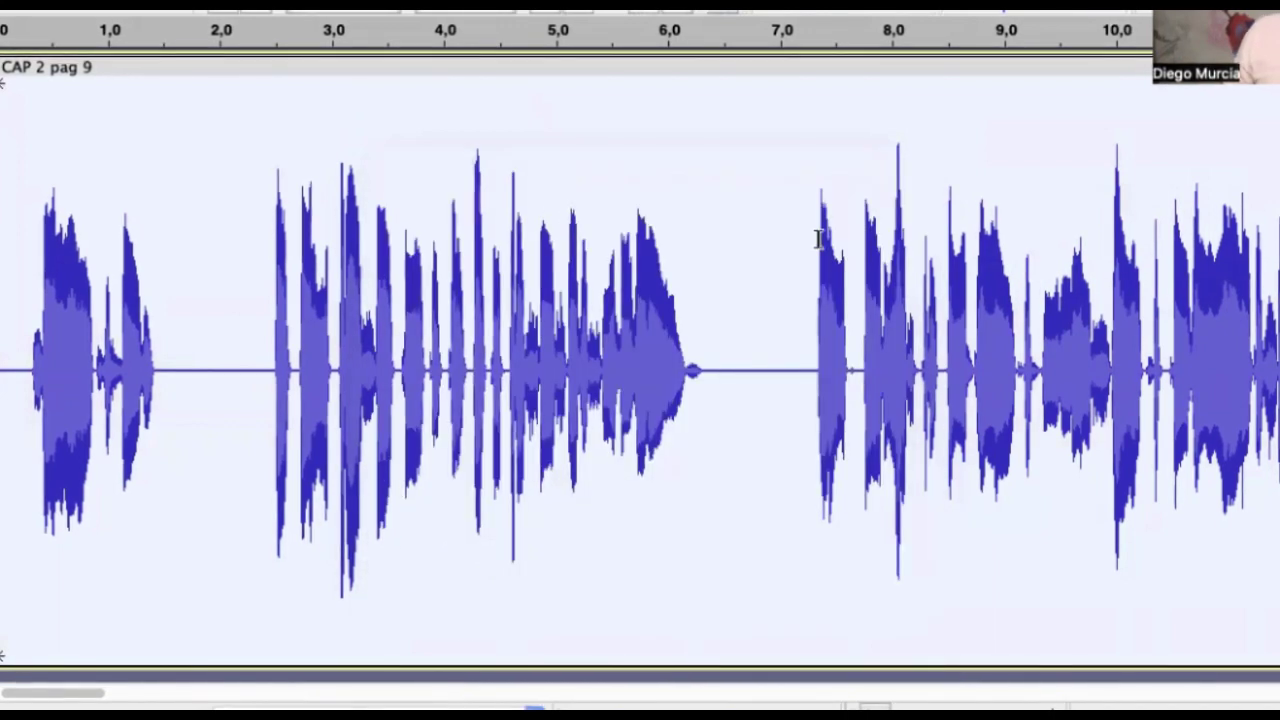
Truncate silences across the whole clip to 0.5 s, with a threshold of -28 dB and a minimum duration of 0.8 s.
{"action": "key", "text": "super+f"}
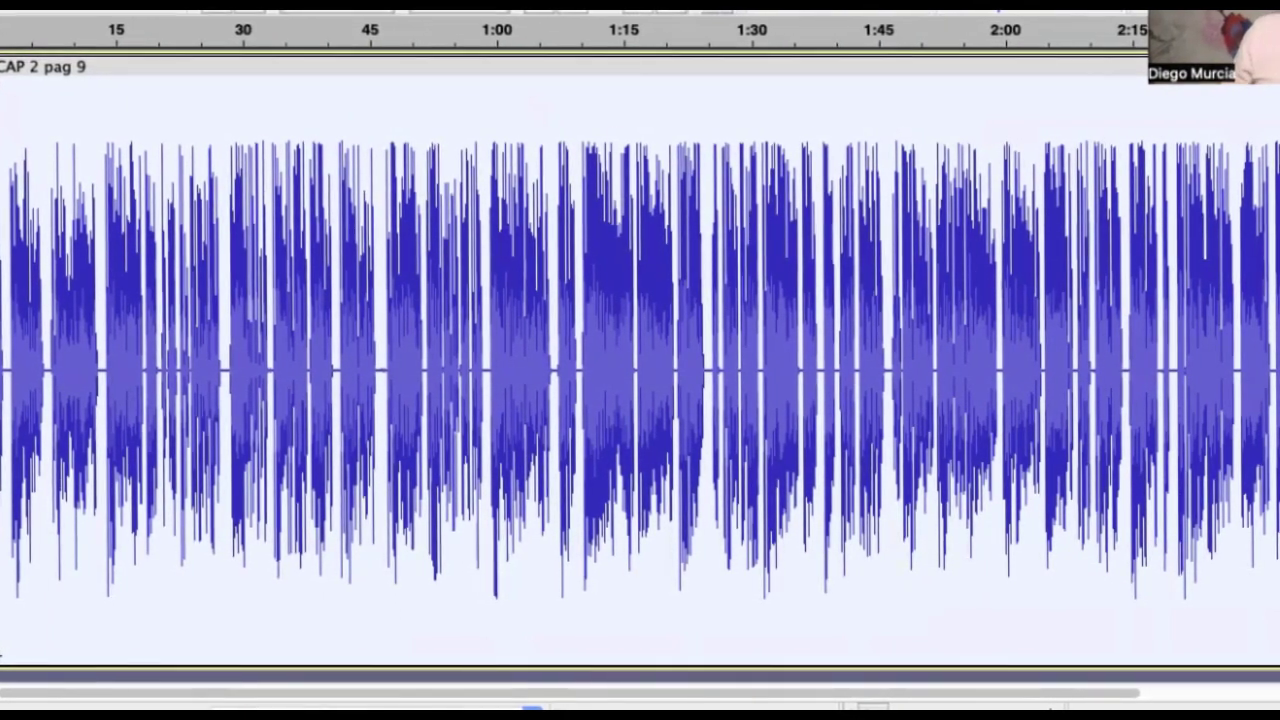
{"action": "left_click", "coordinate": [600, 2]}
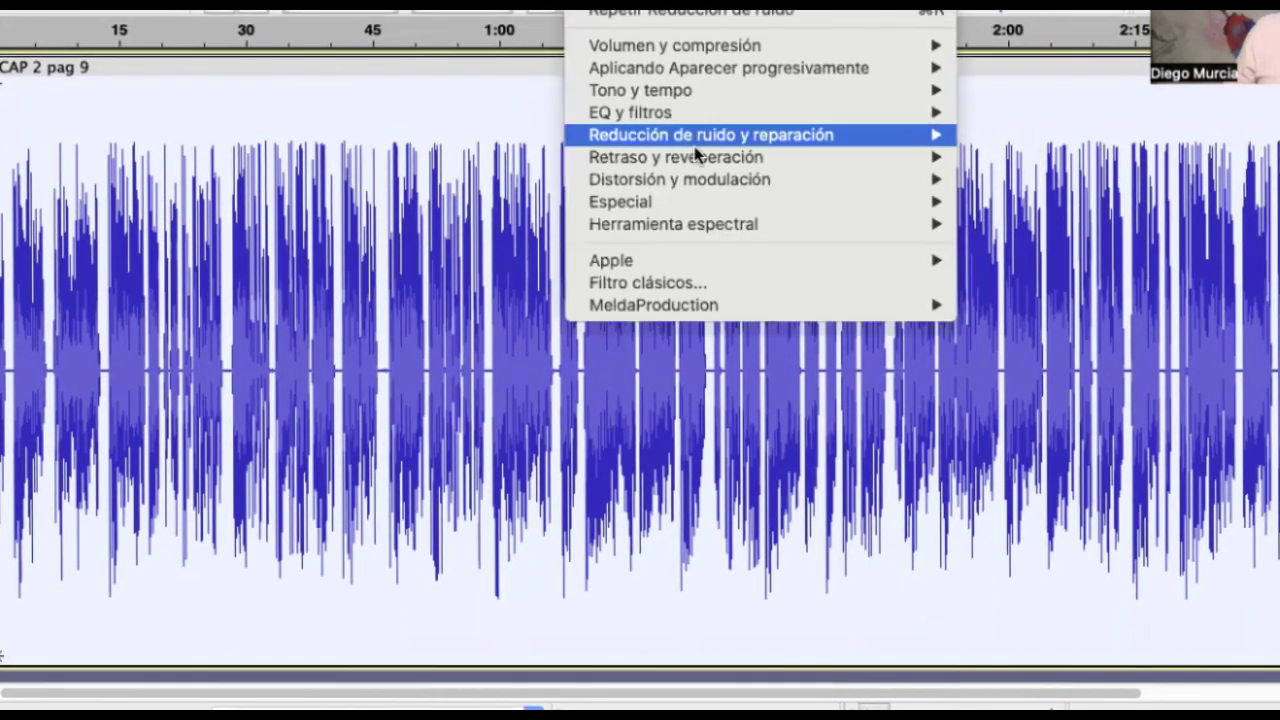
{"action": "mouse_move", "coordinate": [705, 201]}
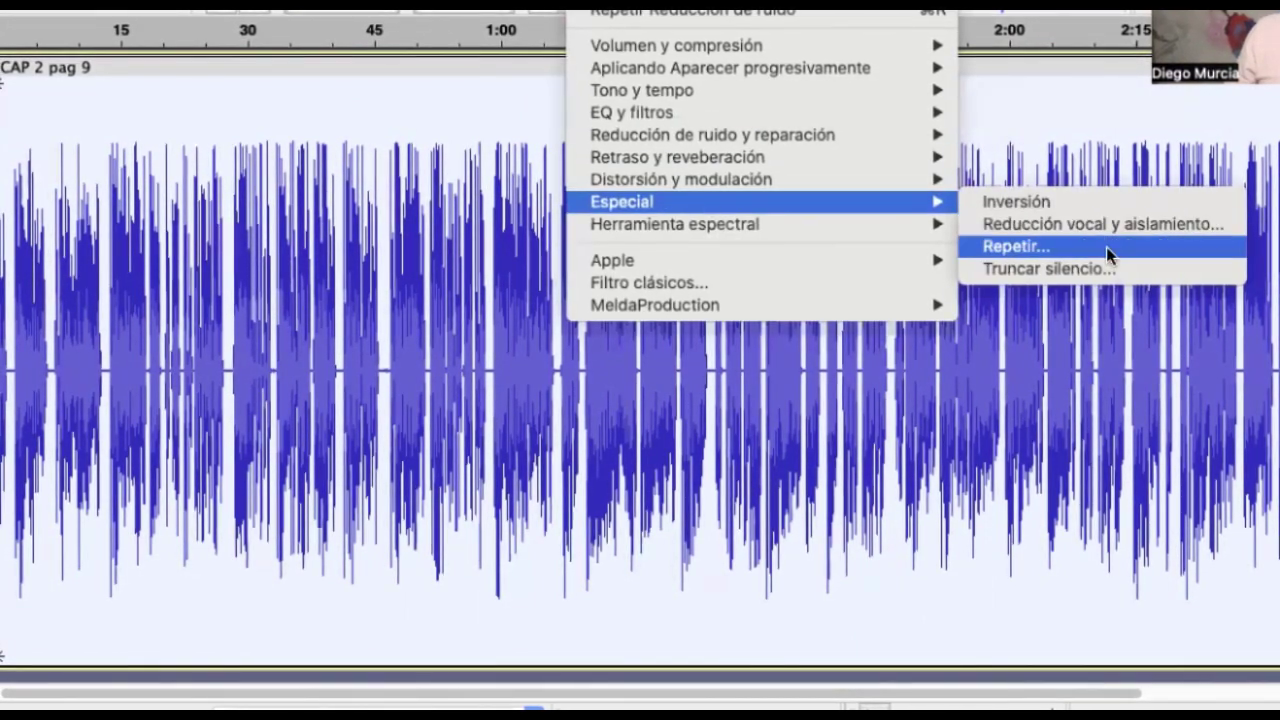
{"action": "left_click", "coordinate": [1116, 268]}
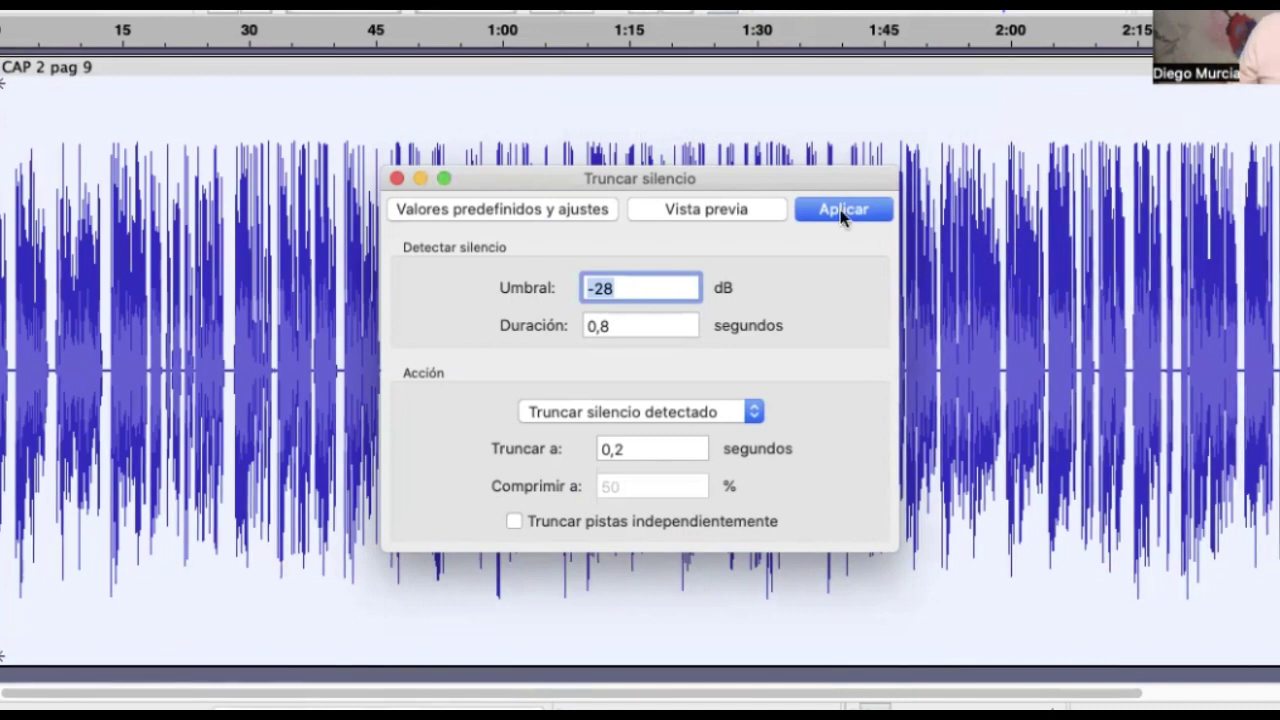
{"action": "left_click", "coordinate": [642, 447]}
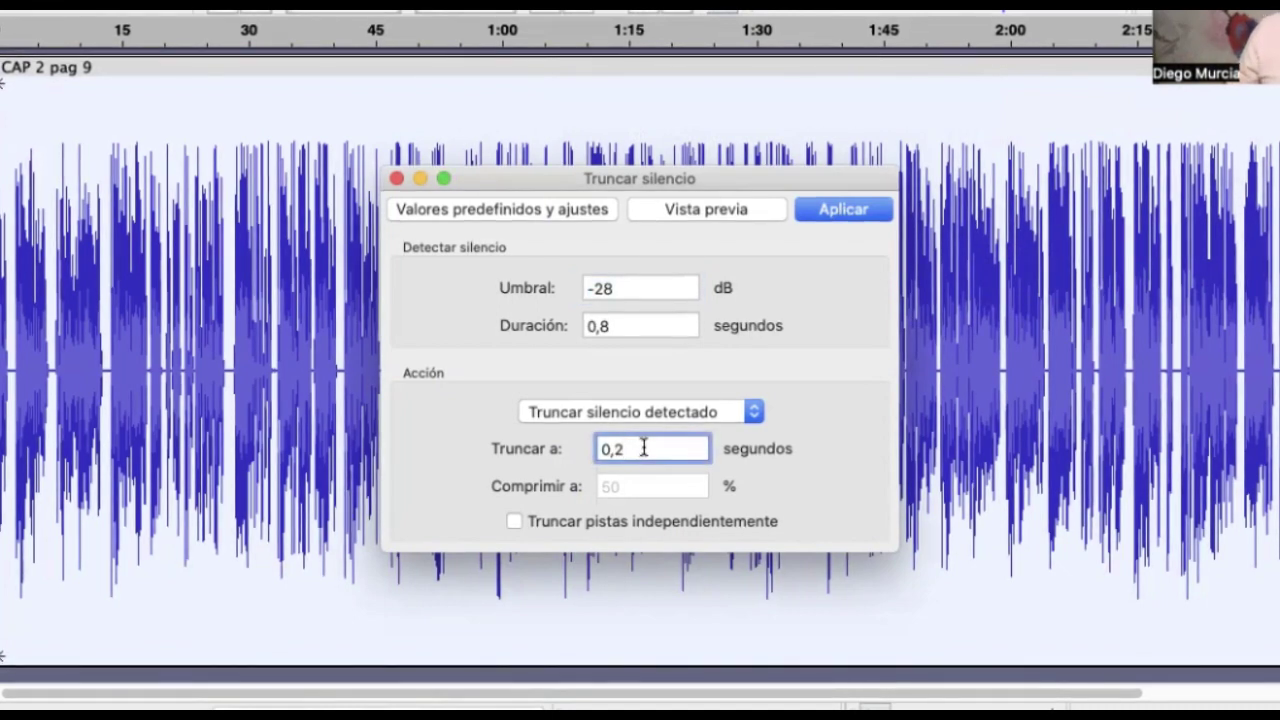
{"action": "type", "text": "5"}
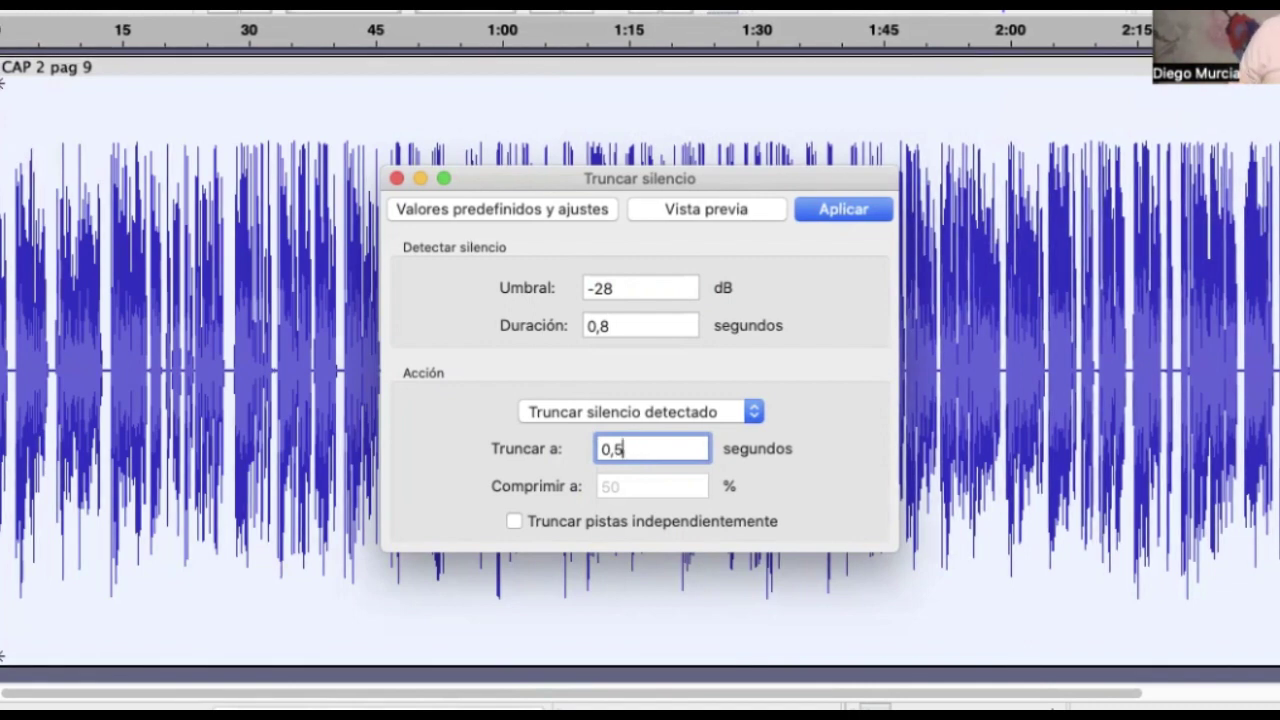
{"action": "left_click", "coordinate": [840, 210]}
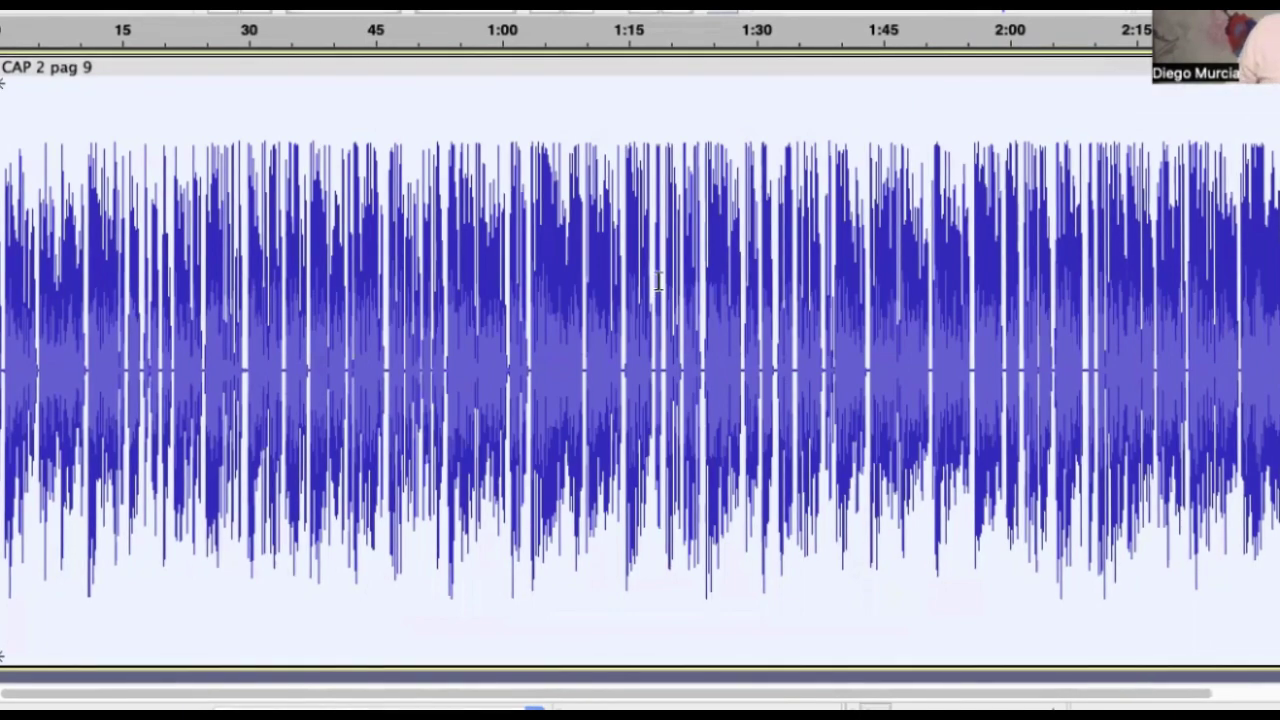
Shift the clip slightly later on the timeline and apply the graphic equalizer with the Realce de agudos preset.
{"action": "mouse_move", "coordinate": [197, 71]}
{"action": "left_mouse_down"}
{"action": "mouse_move", "coordinate": [220, 74]}
{"action": "mouse_move", "coordinate": [200, 73]}
{"action": "left_mouse_up"}
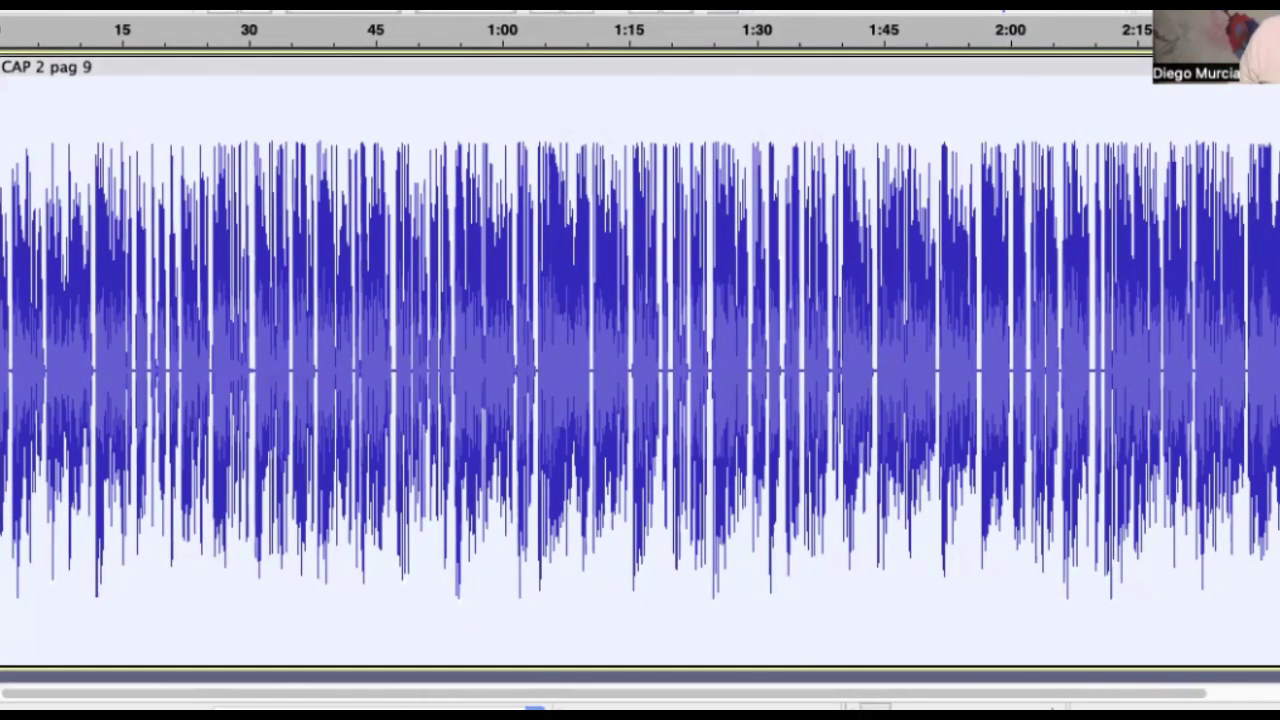
{"action": "left_click", "coordinate": [620, 5]}
{"action": "mouse_move", "coordinate": [689, 77]}
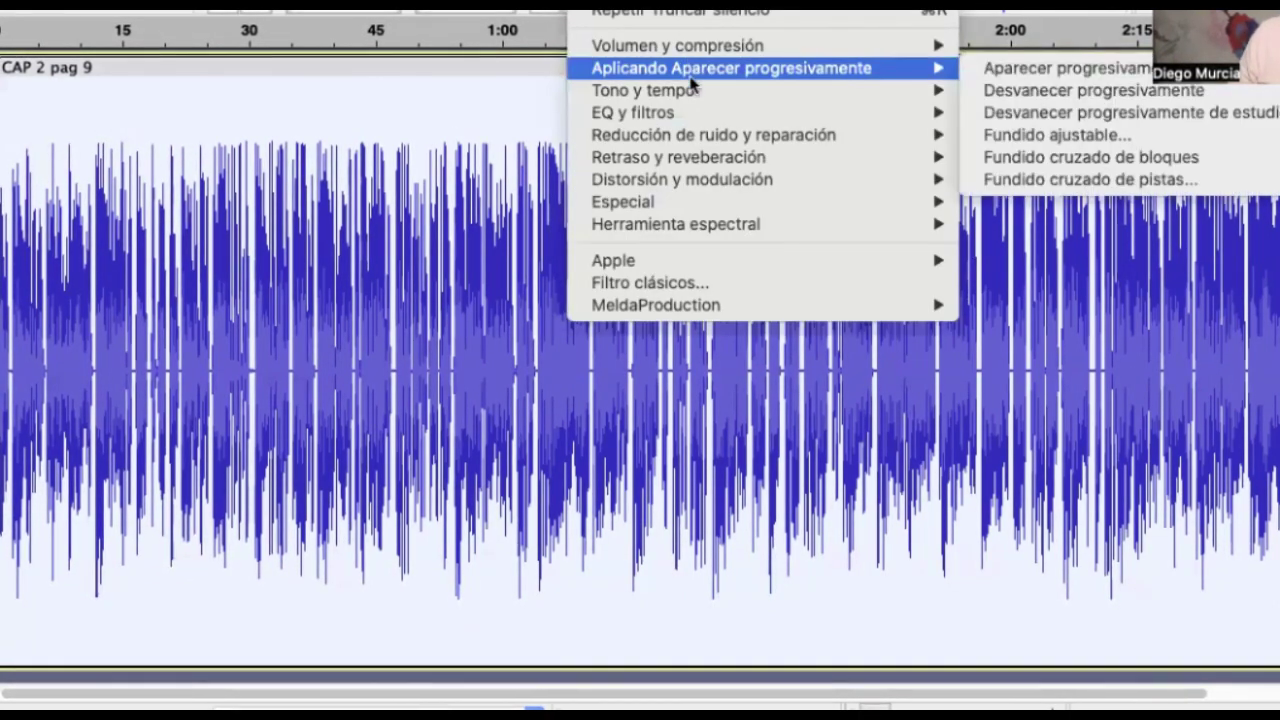
{"action": "mouse_move", "coordinate": [694, 110]}
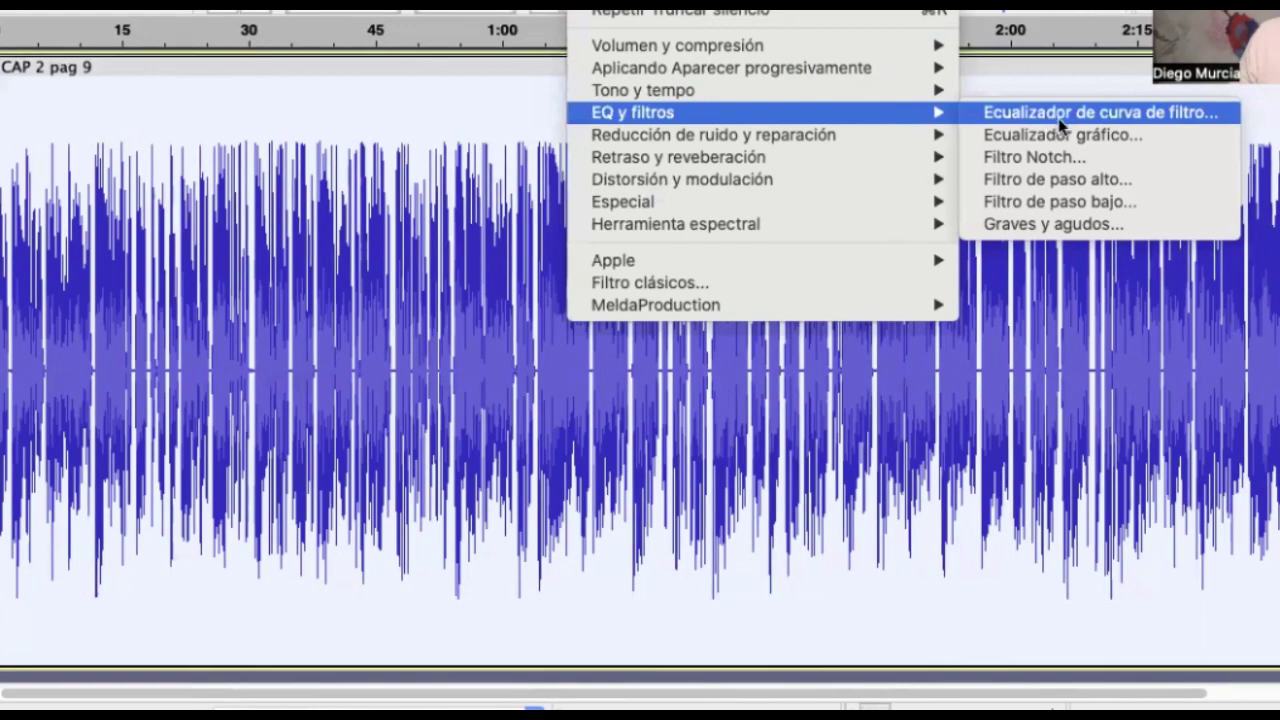
{"action": "left_click", "coordinate": [1060, 146]}
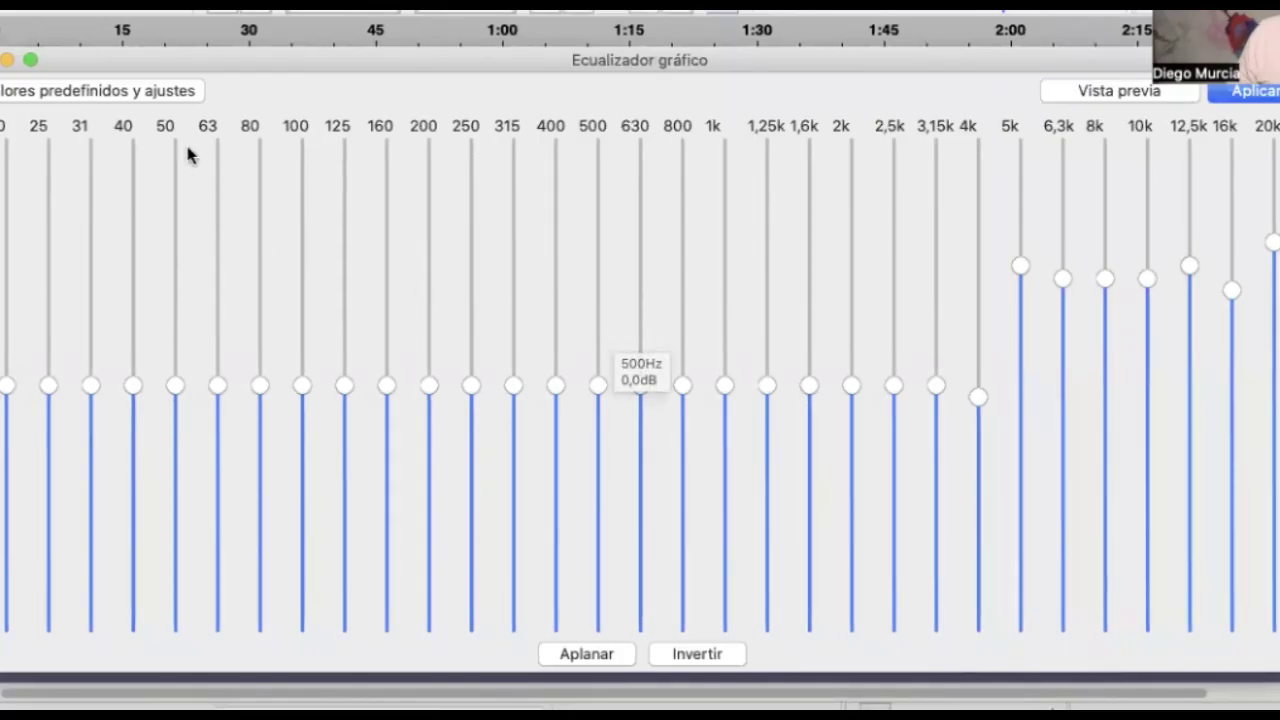
{"action": "left_click", "coordinate": [181, 92]}
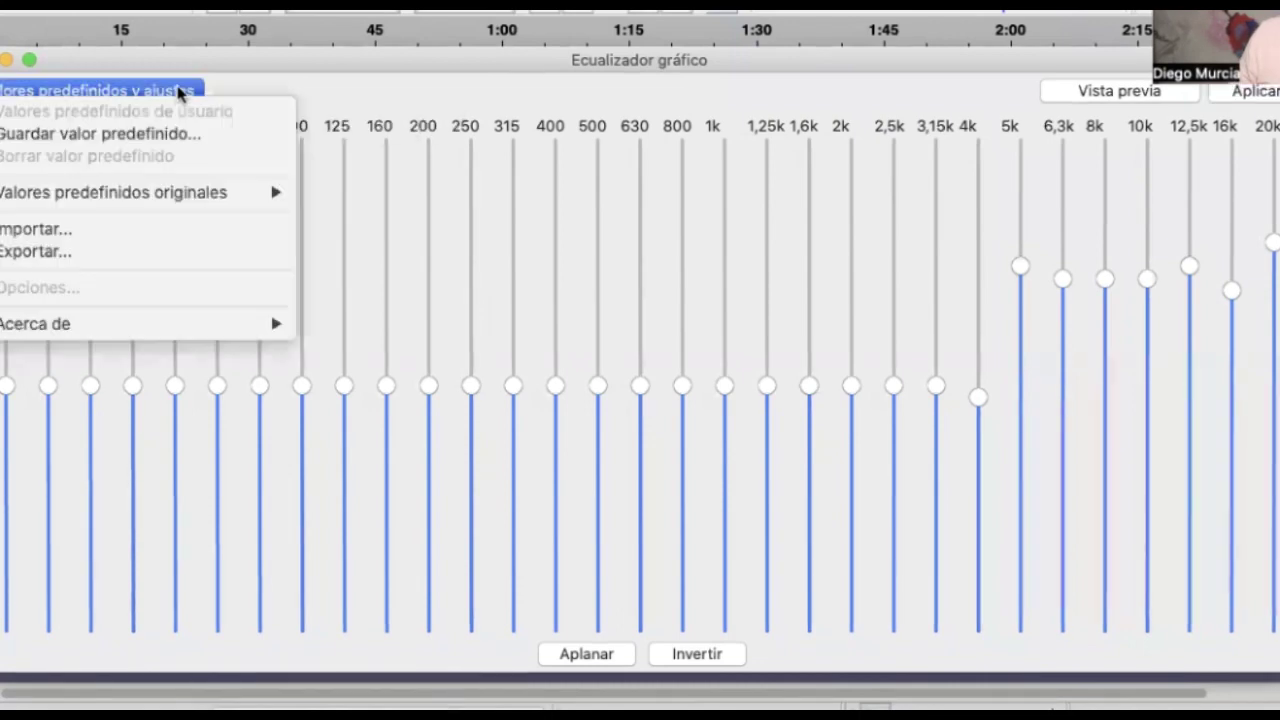
{"action": "mouse_move", "coordinate": [190, 193]}
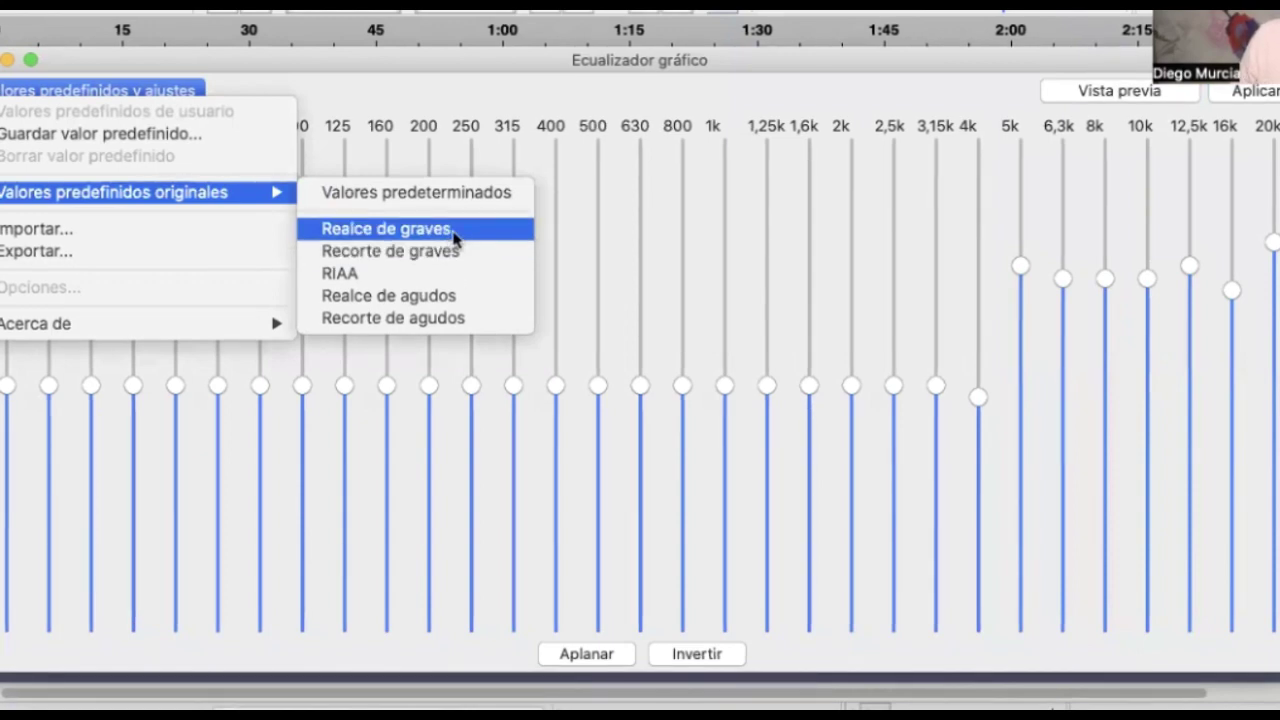
{"action": "left_click", "coordinate": [454, 296]}
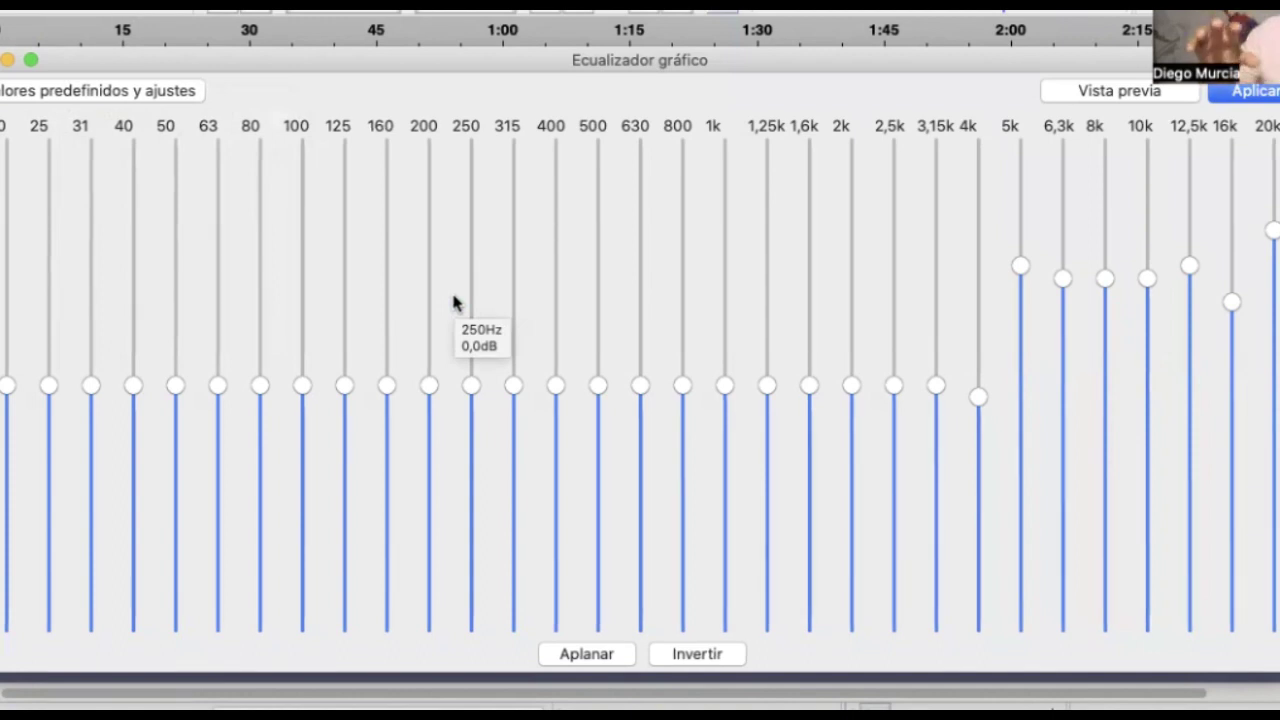
{"action": "left_click", "coordinate": [1268, 93]}
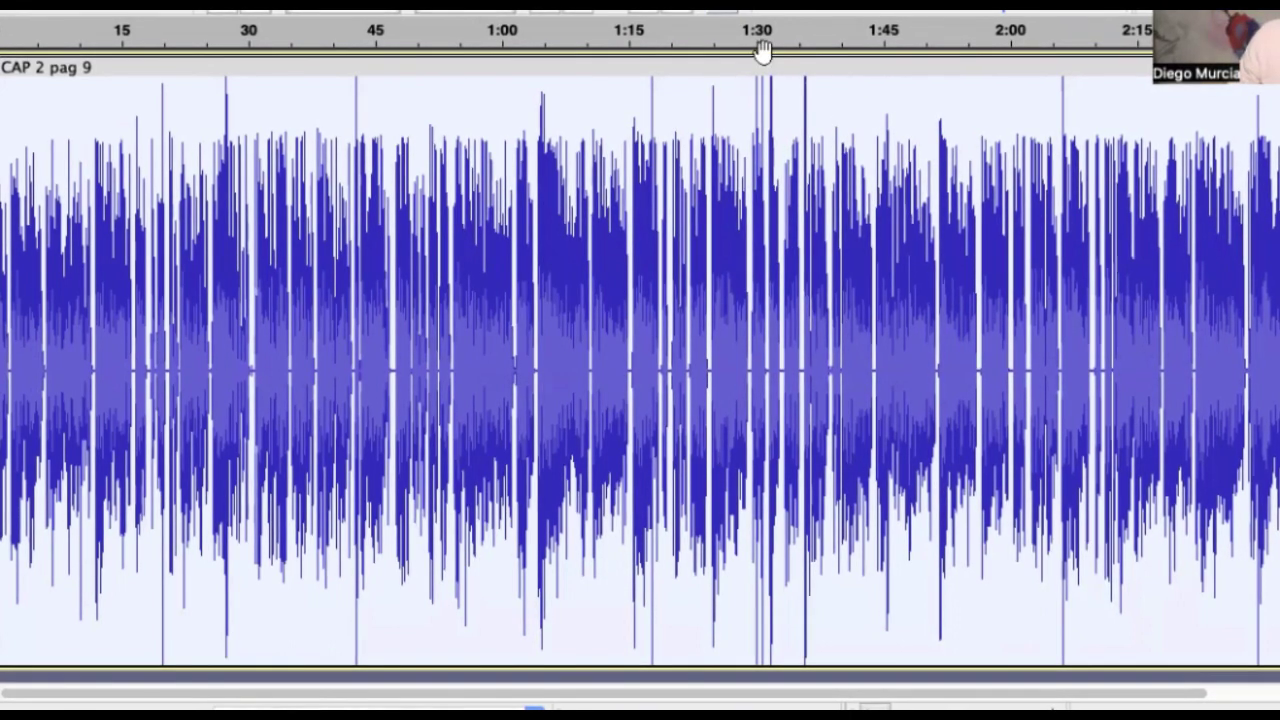
Apply the Limiter to the clip as a soft limit at -3.00 dB with 10.00 ms hold and no make-up gain.
{"action": "left_click", "coordinate": [600, 5]}
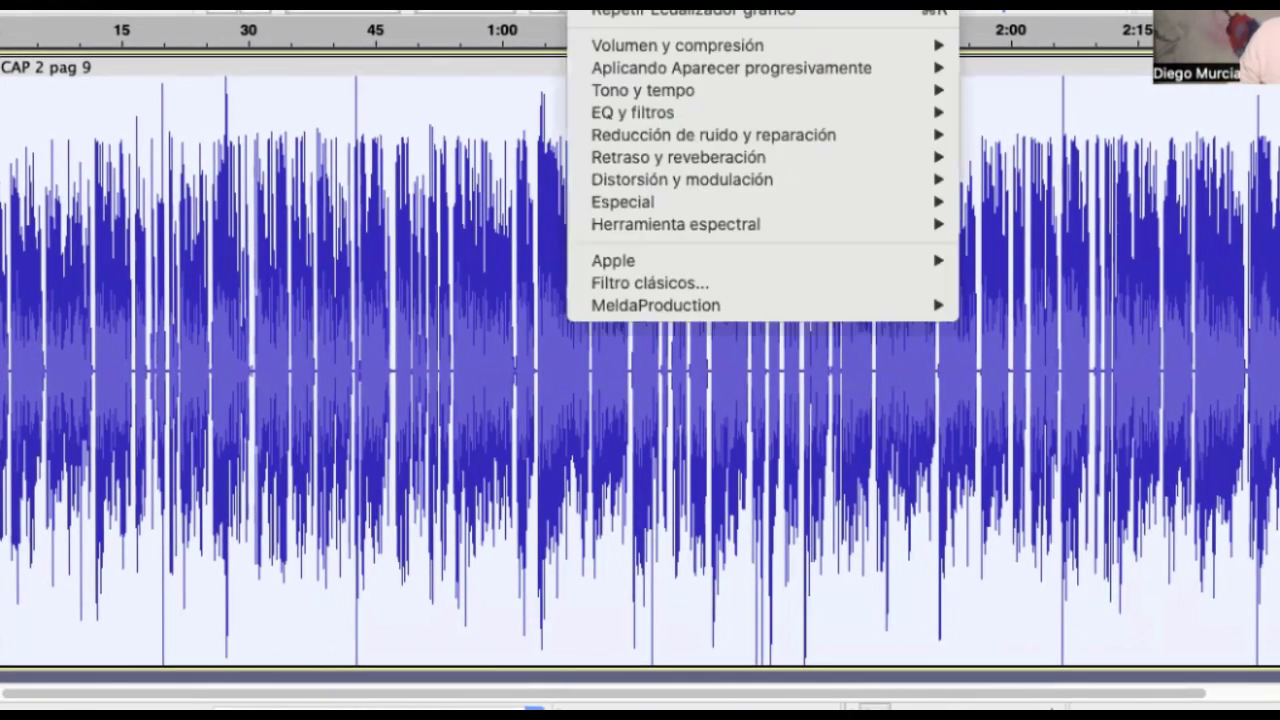
{"action": "mouse_move", "coordinate": [668, 50]}
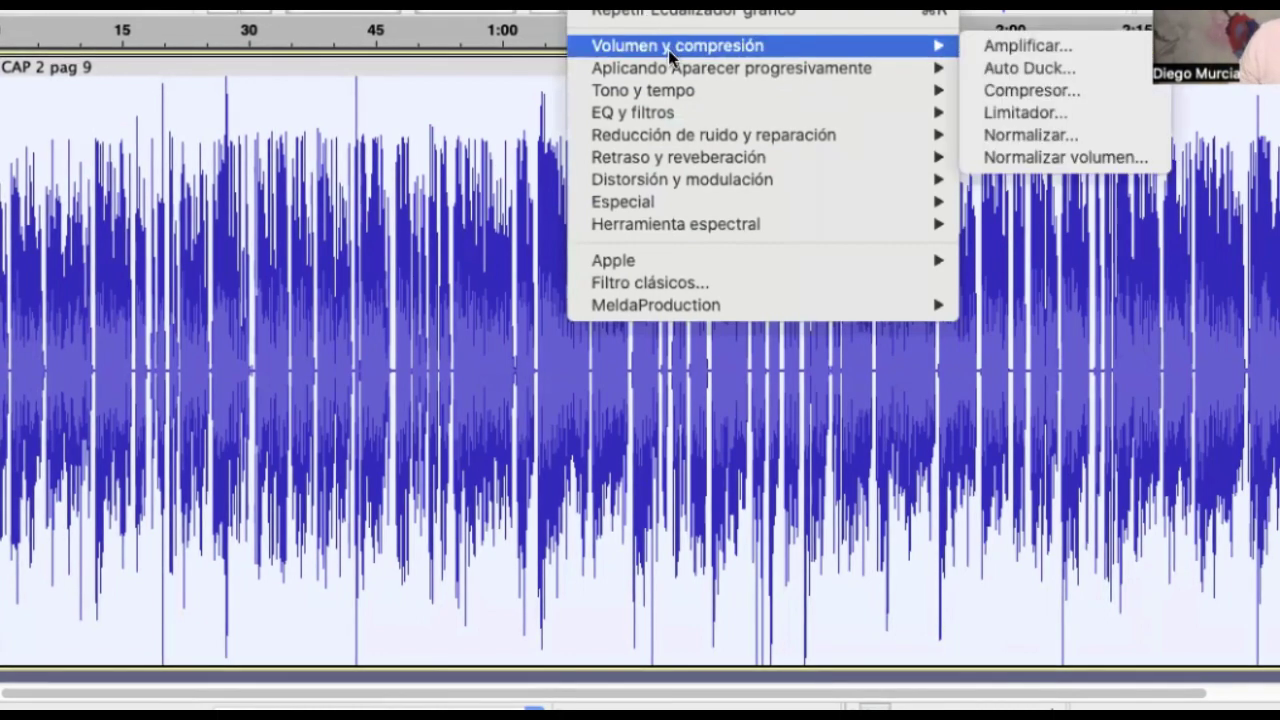
{"action": "left_click", "coordinate": [1064, 116]}
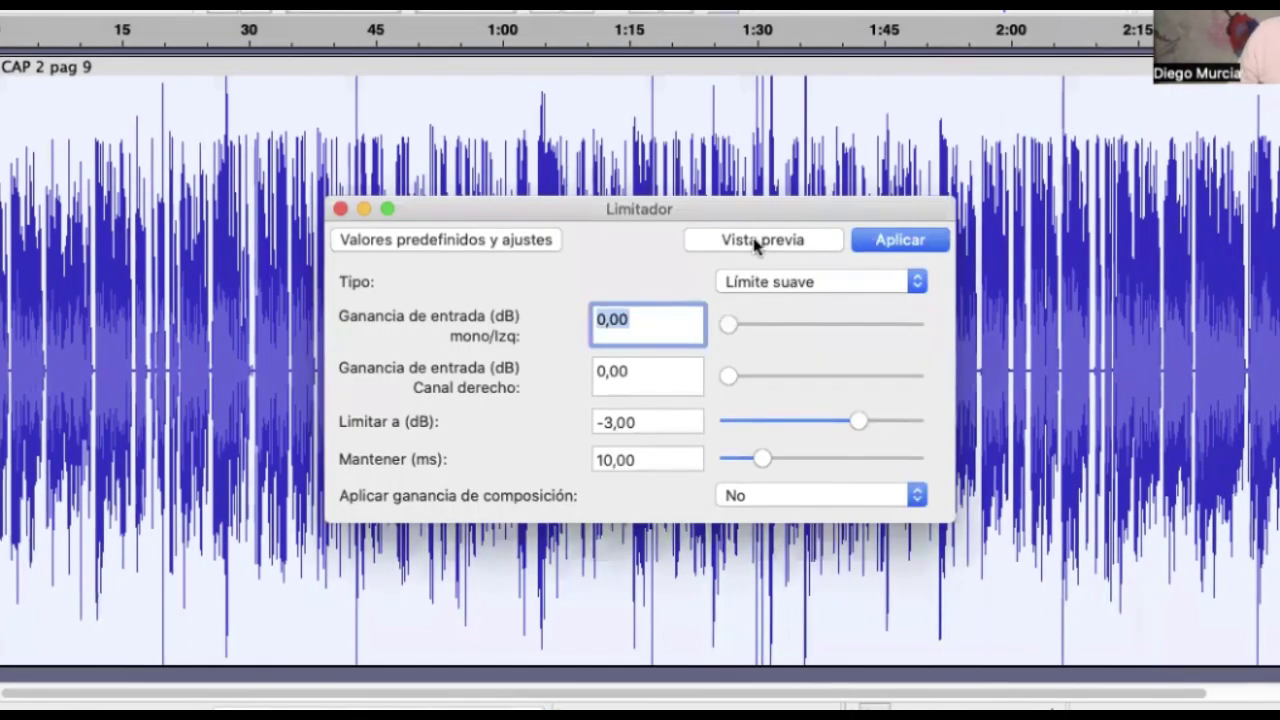
{"action": "left_click", "coordinate": [887, 245]}
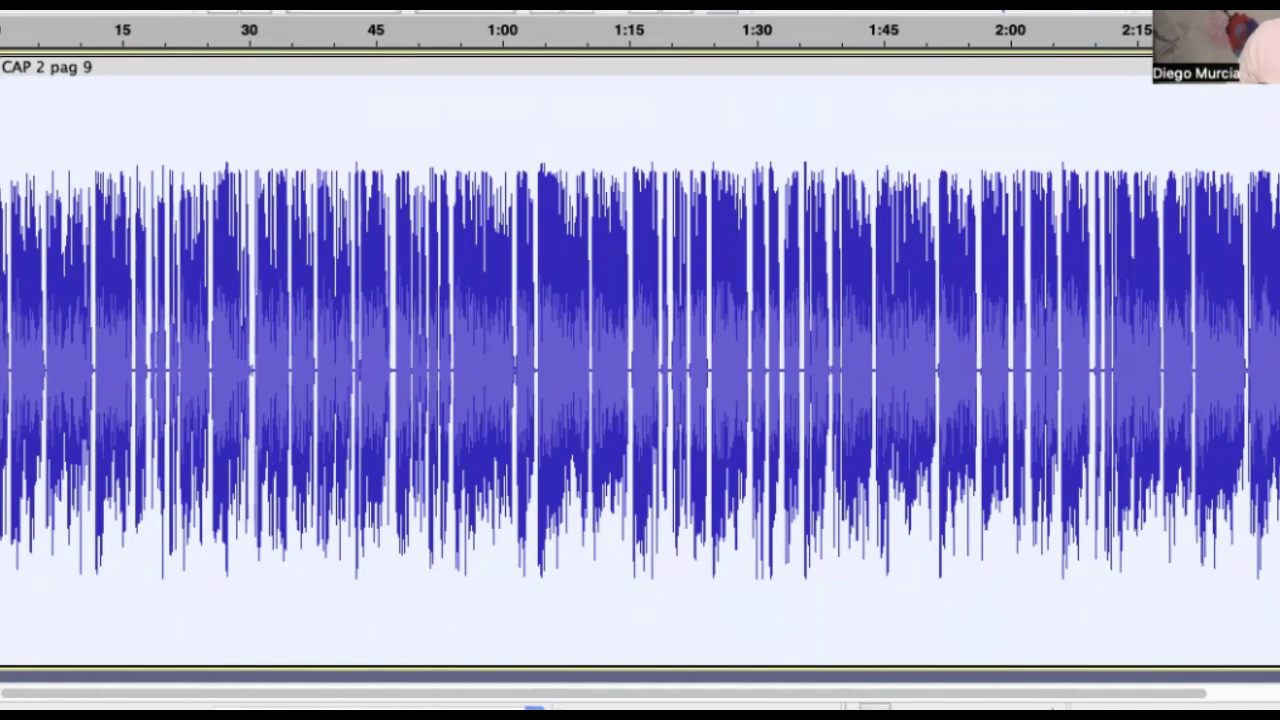
Normalize the clip's perceived loudness to -16 LUFS, treating mono as dual mono.
{"action": "left_click", "coordinate": [600, 3]}
{"action": "mouse_move", "coordinate": [753, 70]}
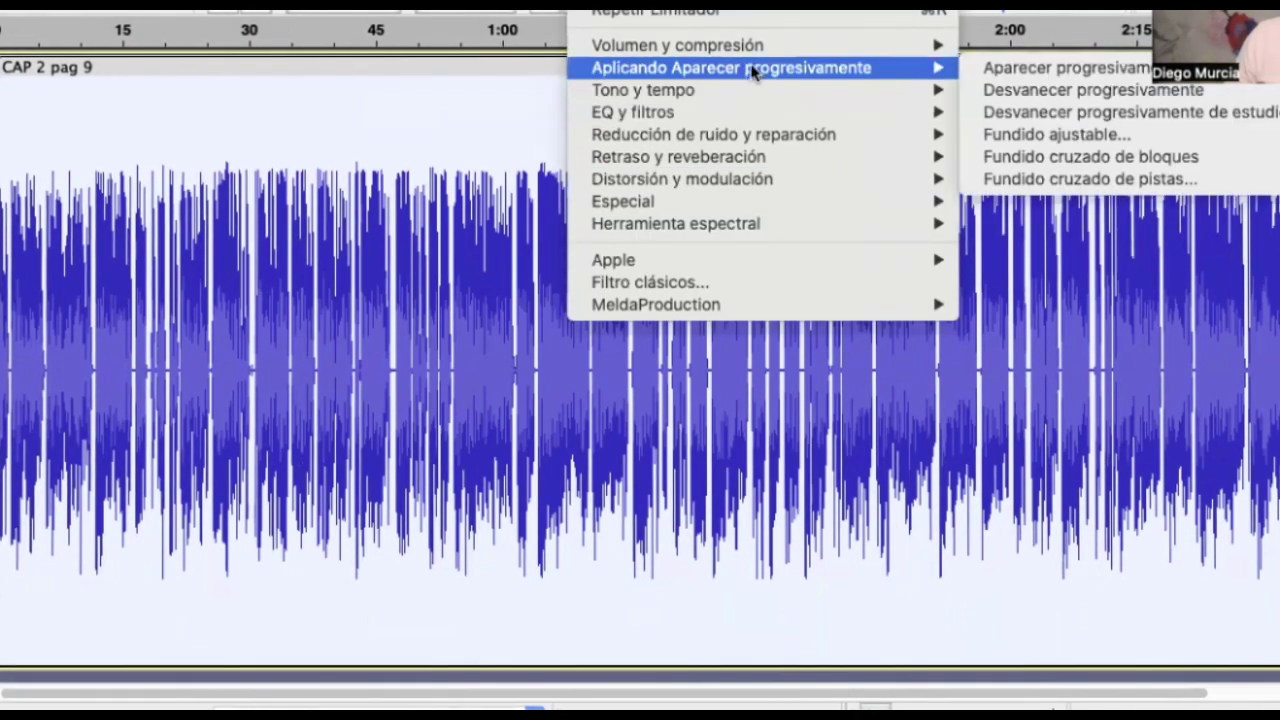
{"action": "mouse_move", "coordinate": [751, 45]}
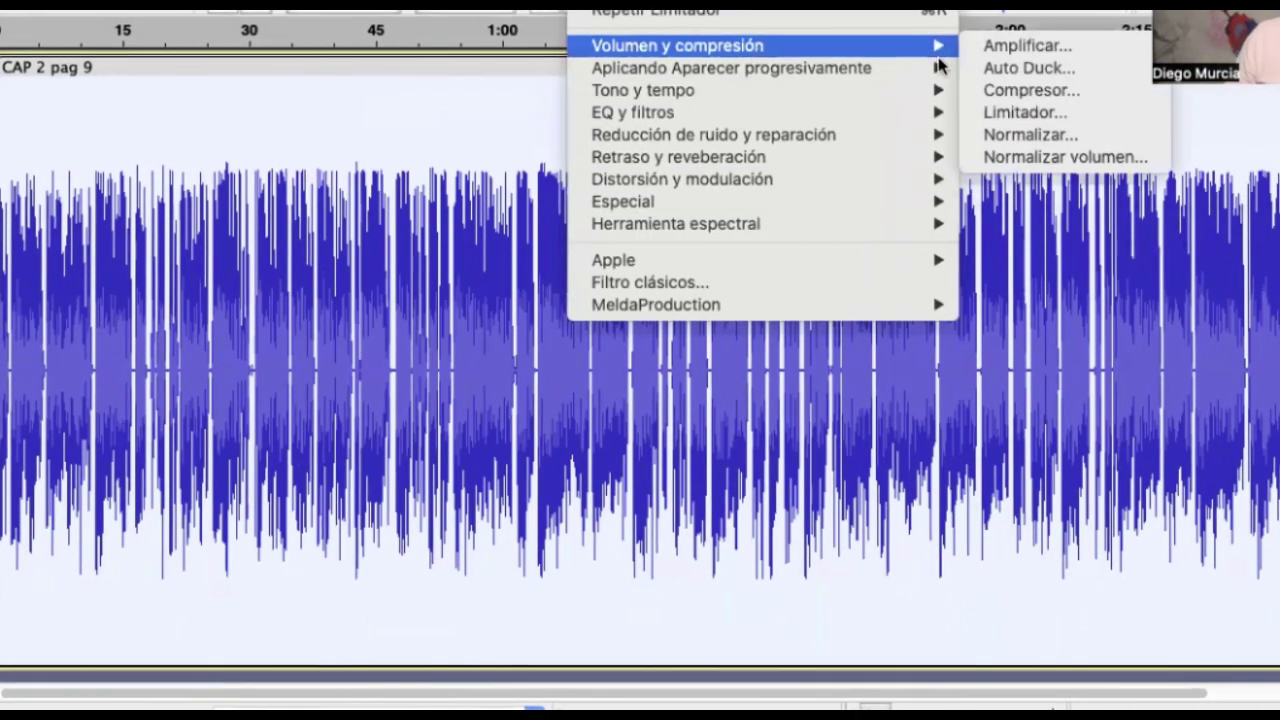
{"action": "left_click", "coordinate": [1090, 160]}
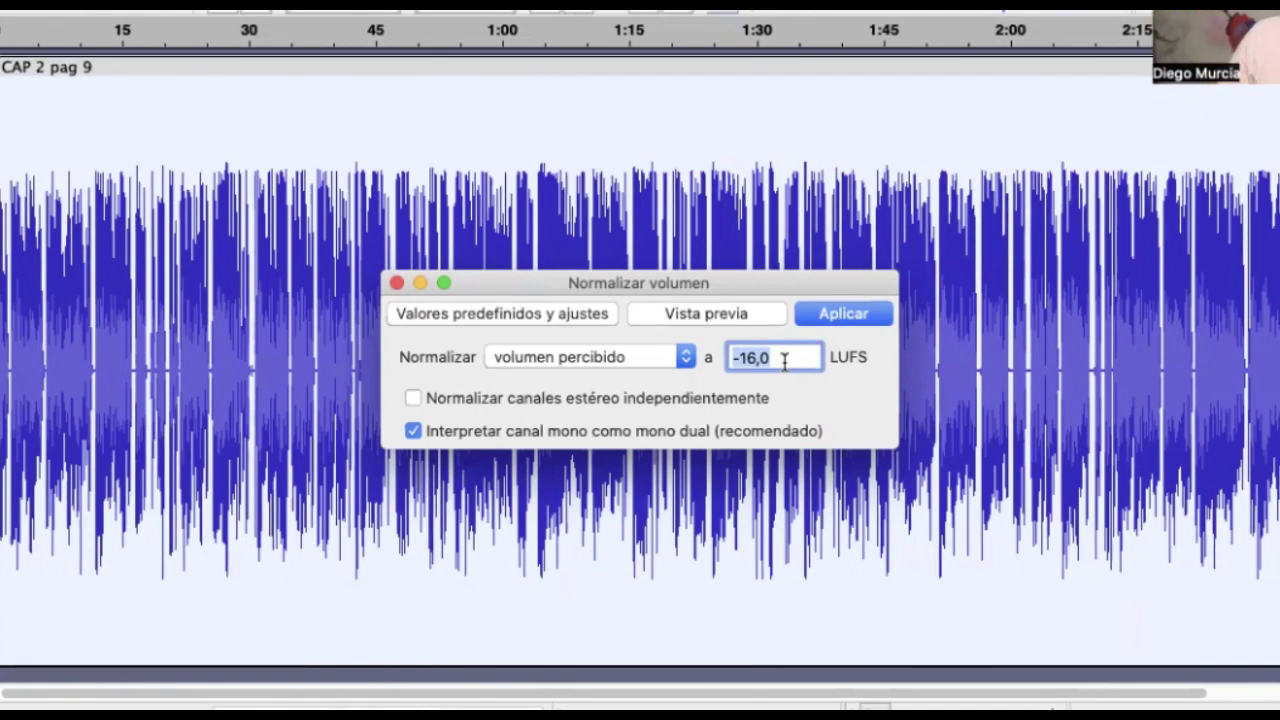
{"action": "left_click", "coordinate": [838, 316]}
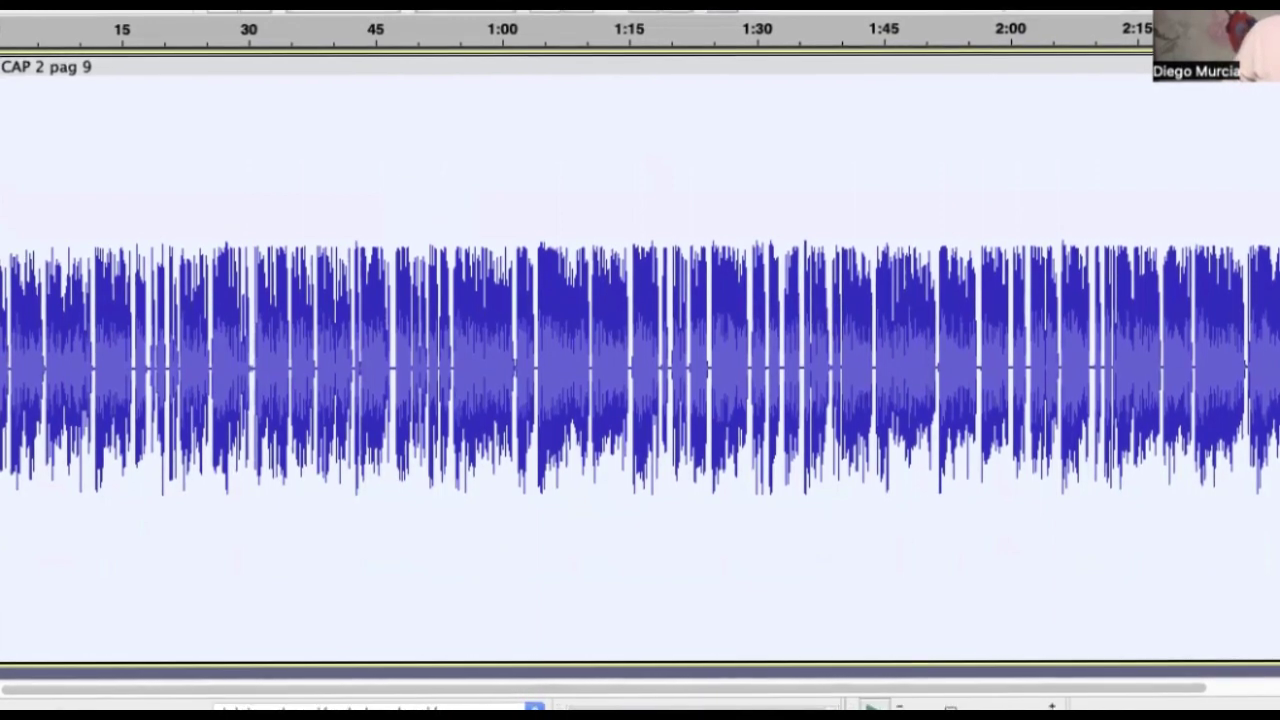
Export the selected audio as the MP3 file CAP 2 pag 9.mp3 in the Finished folder, at standard quality, accepting the metadata tags.
{"action": "mouse_move", "coordinate": [22, 78]}
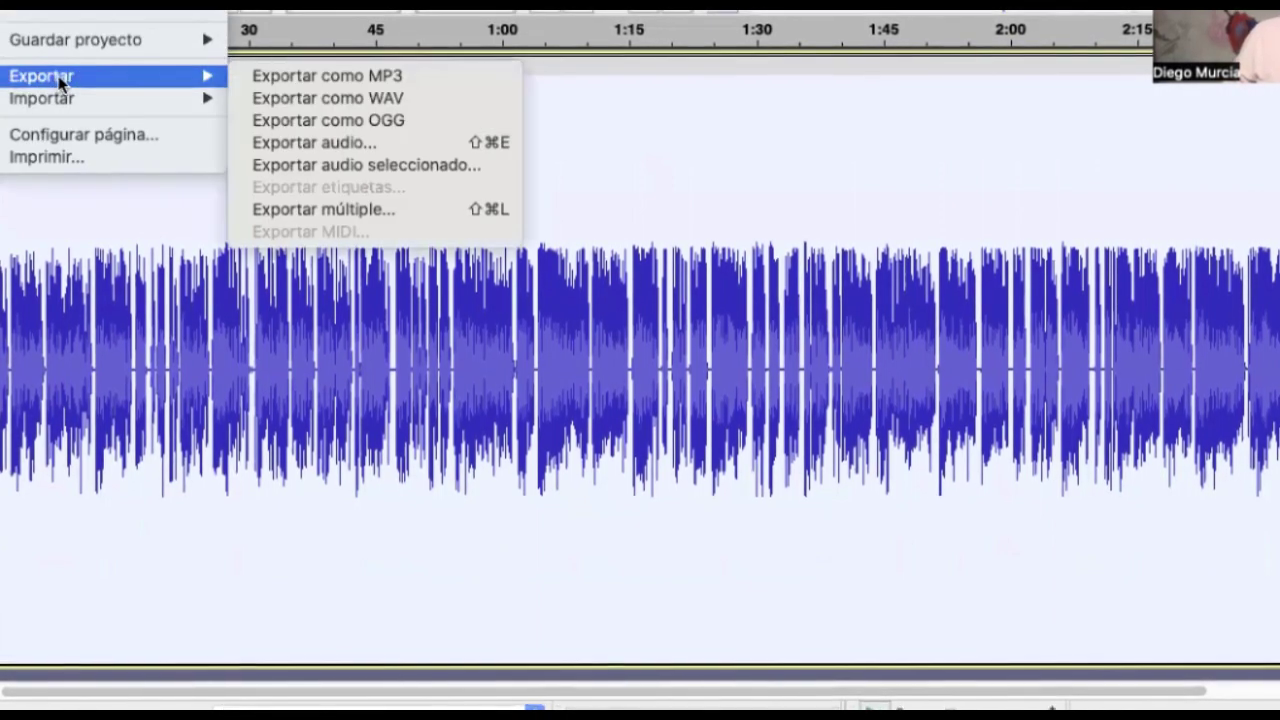
{"action": "left_click", "coordinate": [368, 165]}
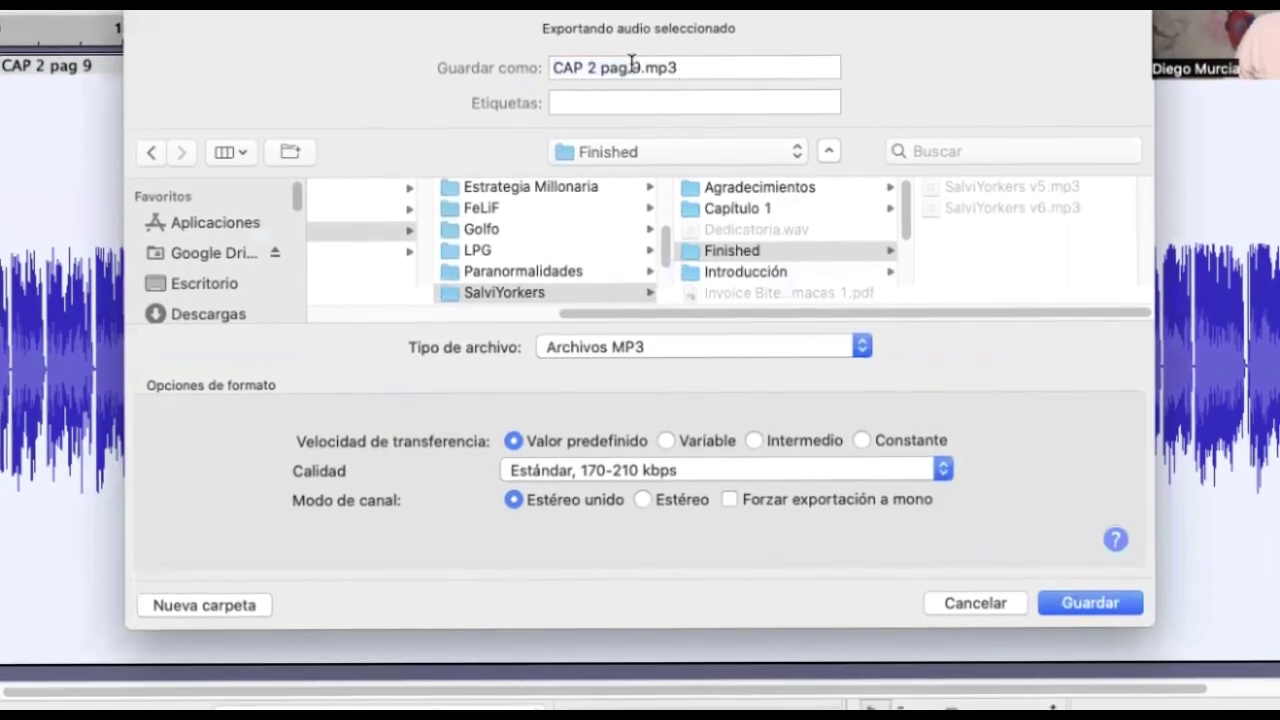
{"action": "left_click", "coordinate": [638, 64]}
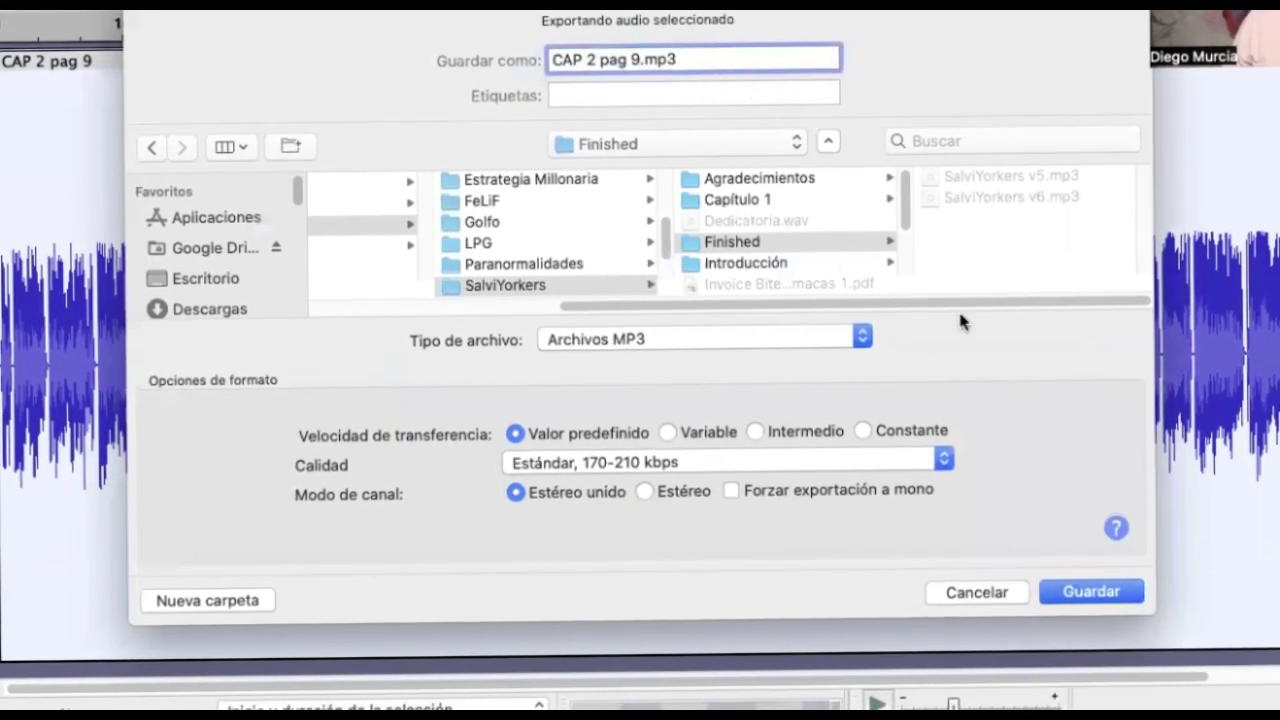
{"action": "left_click", "coordinate": [1090, 604]}
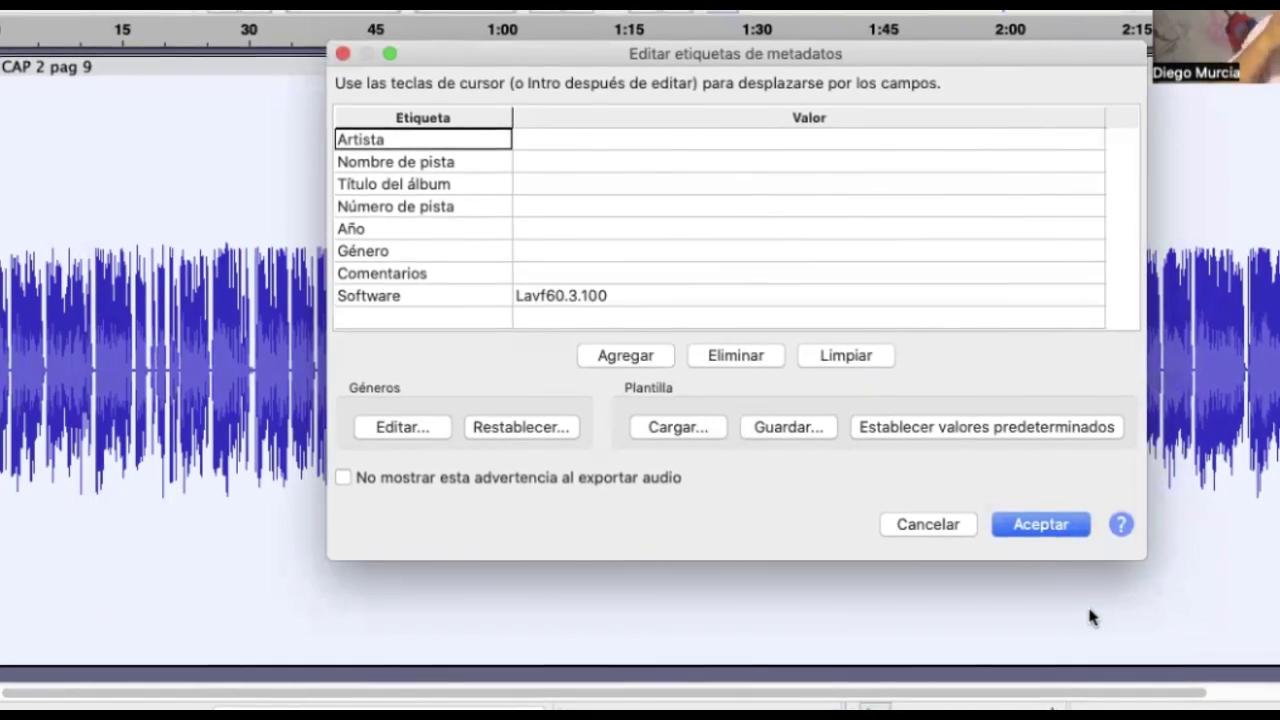
{"action": "left_click", "coordinate": [1037, 527]}
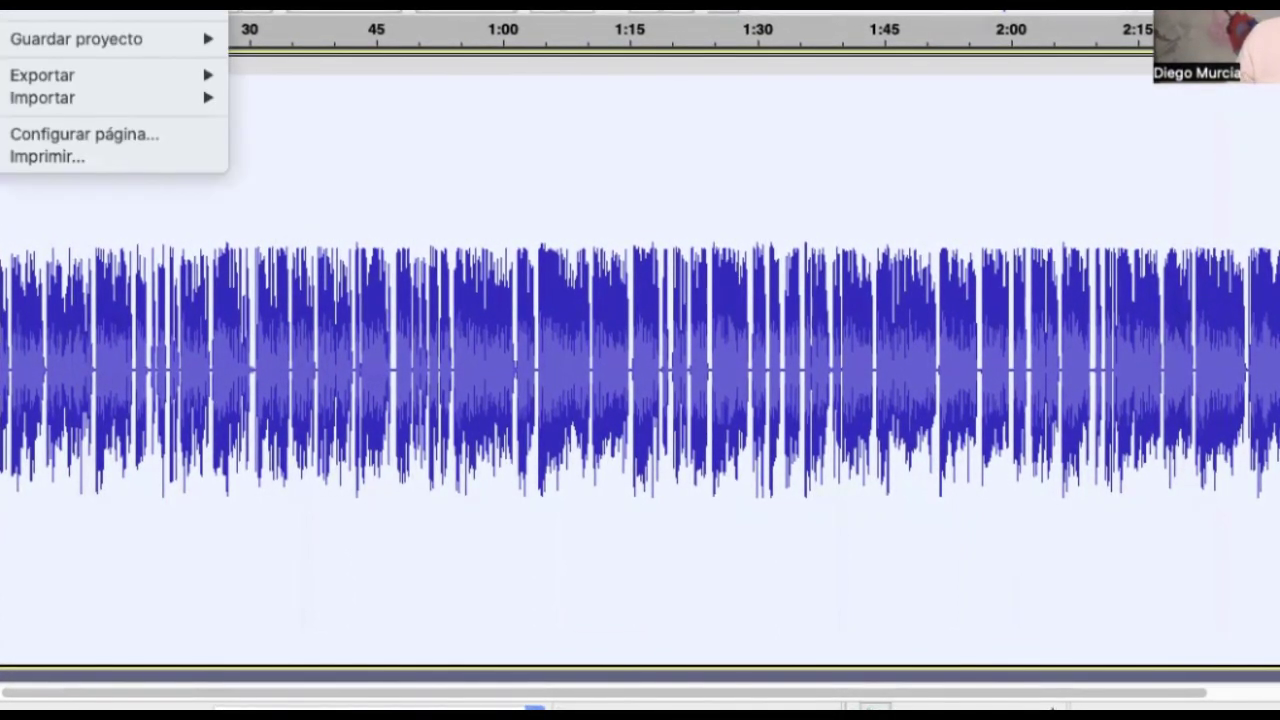
Save the project.
{"action": "mouse_move", "coordinate": [68, 40]}
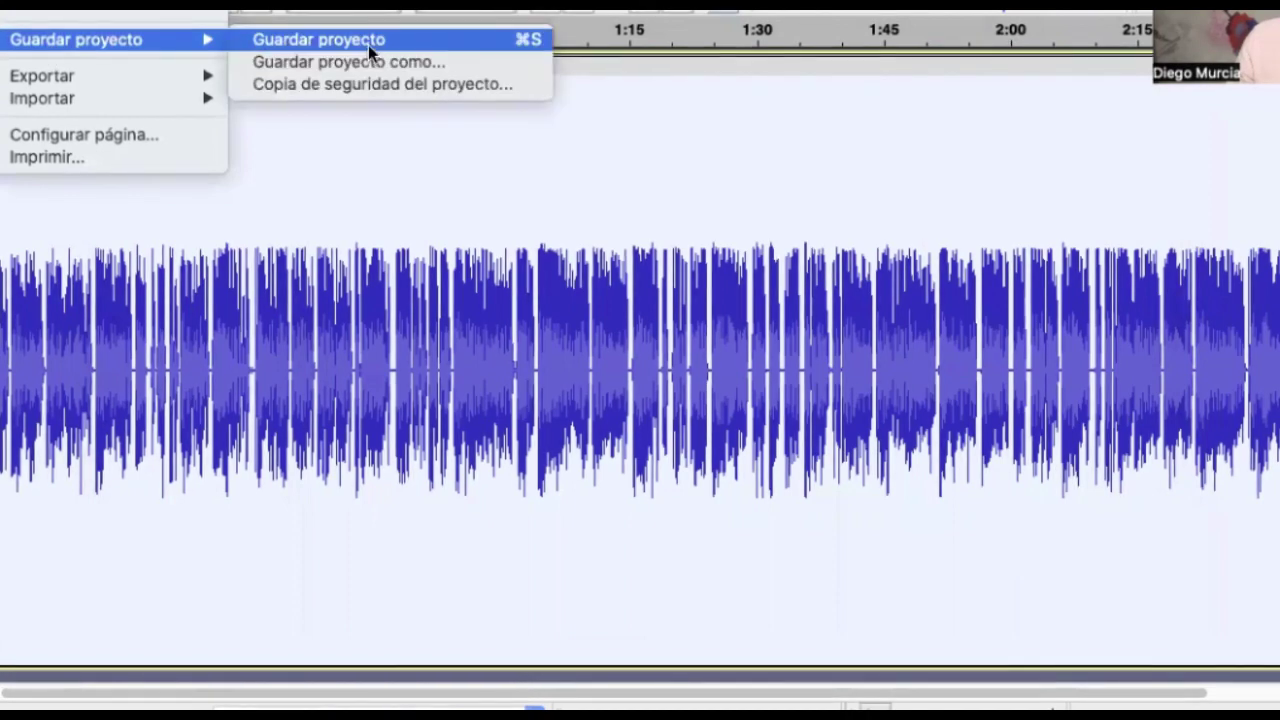